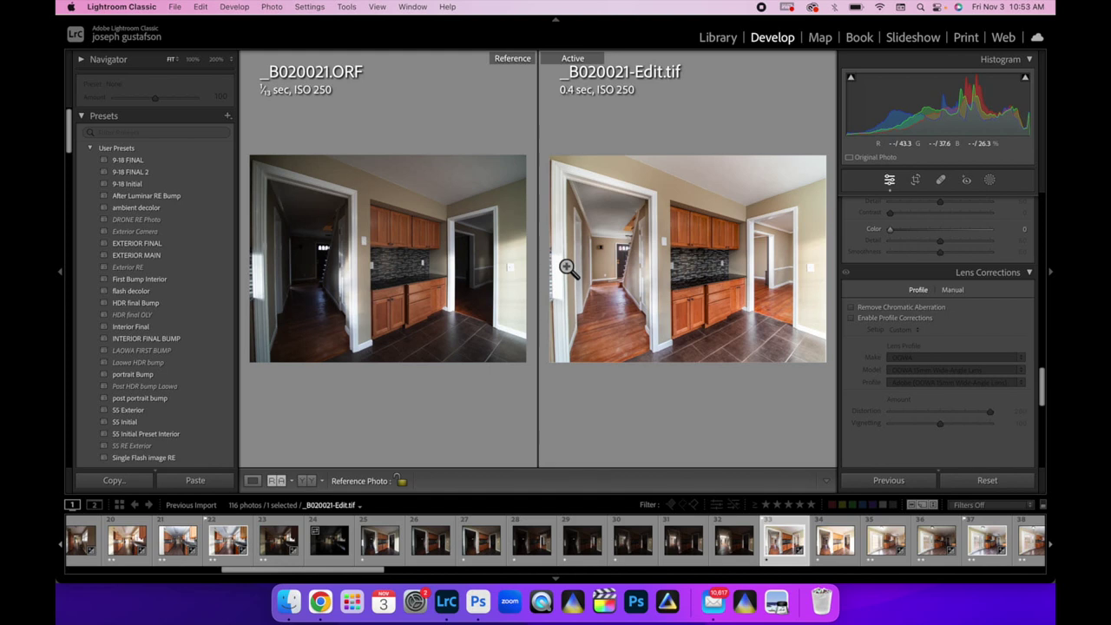
- Show a single photo instead of the reference comparison and apply the LAOWA FIRST BUMP preset to _B020021.ORF
{"action": "left_click", "coordinate": [252, 480]}
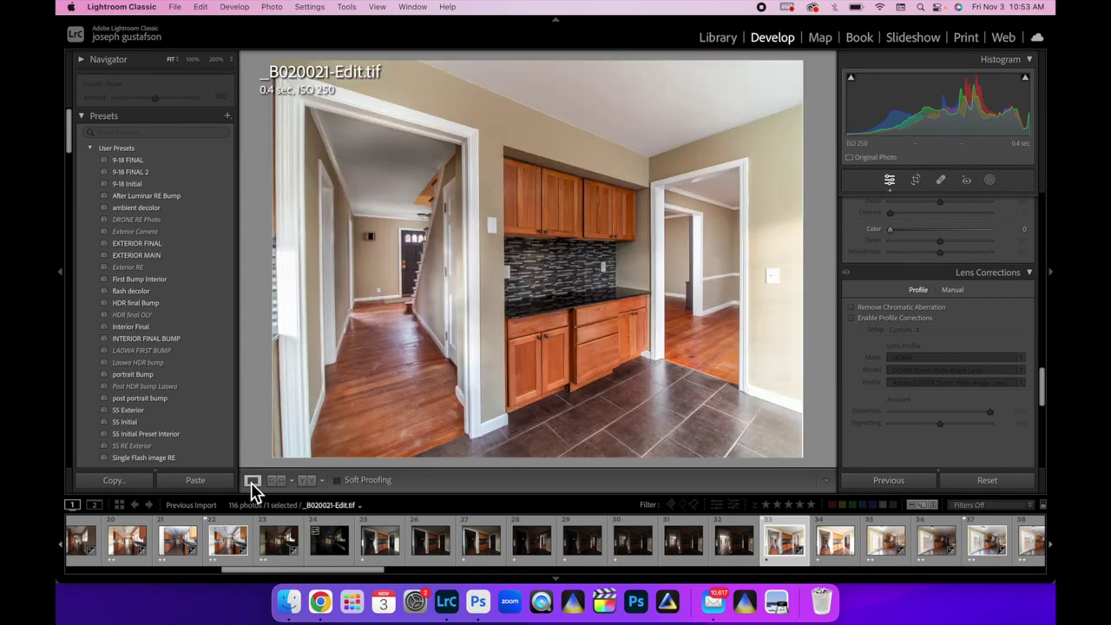
{"action": "left_click", "coordinate": [390, 545]}
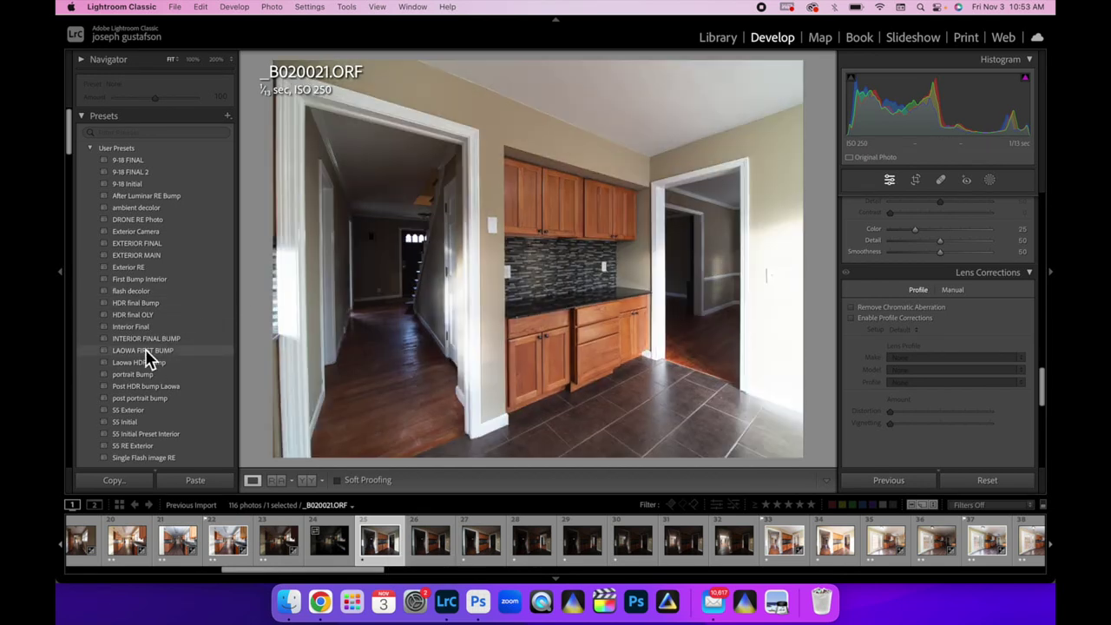
{"action": "left_click", "coordinate": [146, 352]}
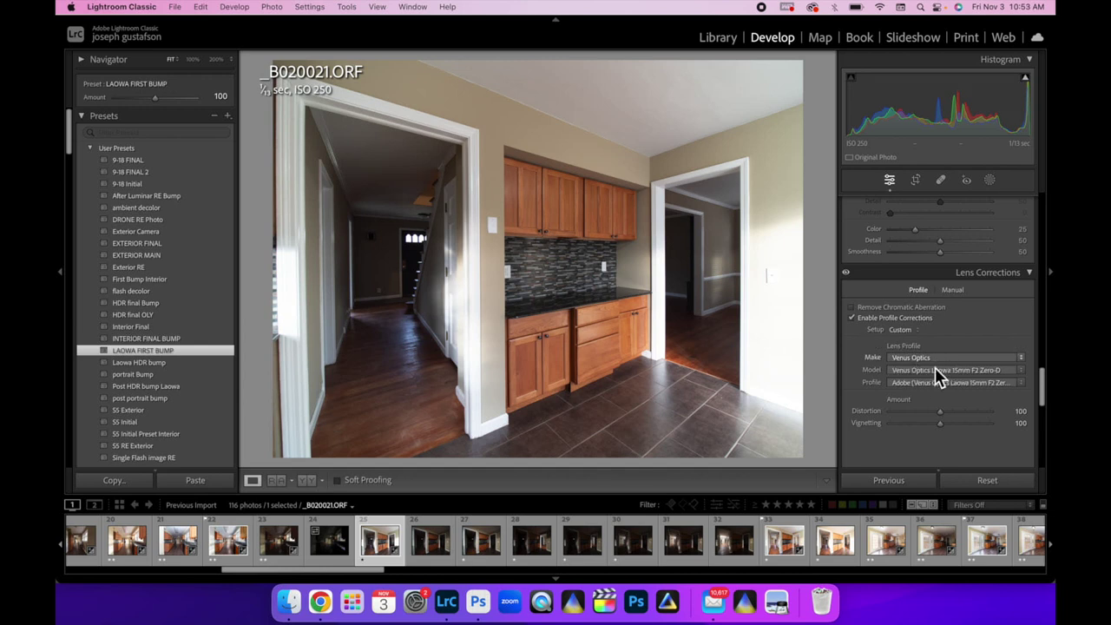
- Test the lens profile's distortion correction back and forth, set it to 200, and enable Remove Chromatic Aberration
{"action": "left_click", "coordinate": [939, 411]}
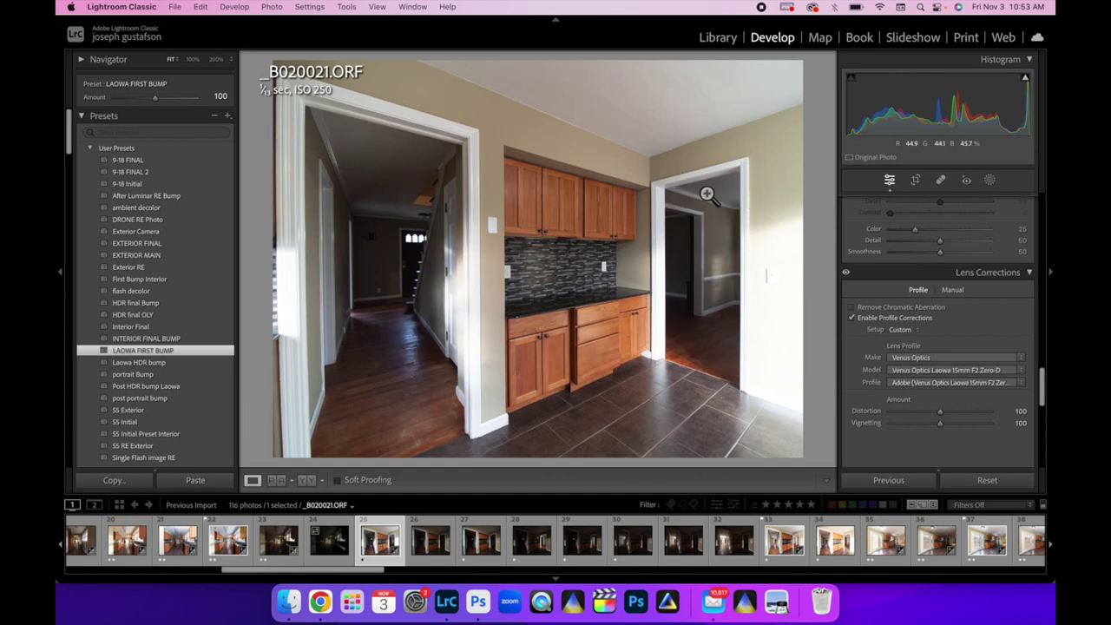
{"action": "left_click_drag", "start_coordinate": [944, 413], "coordinate": [1036, 425]}
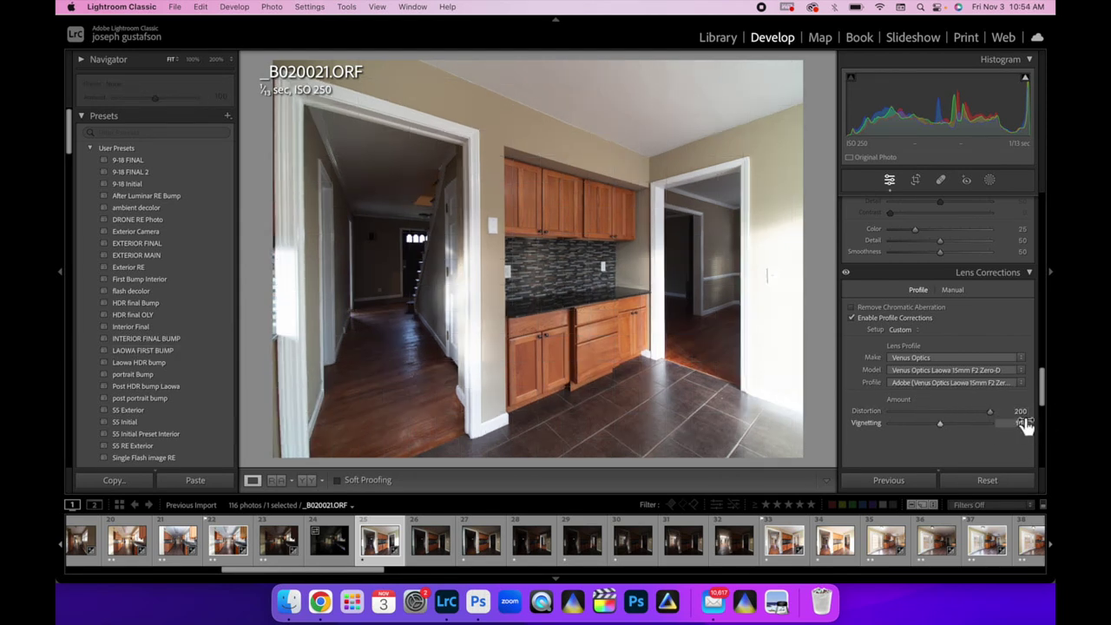
{"action": "left_click_drag", "start_coordinate": [998, 419], "coordinate": [944, 415]}
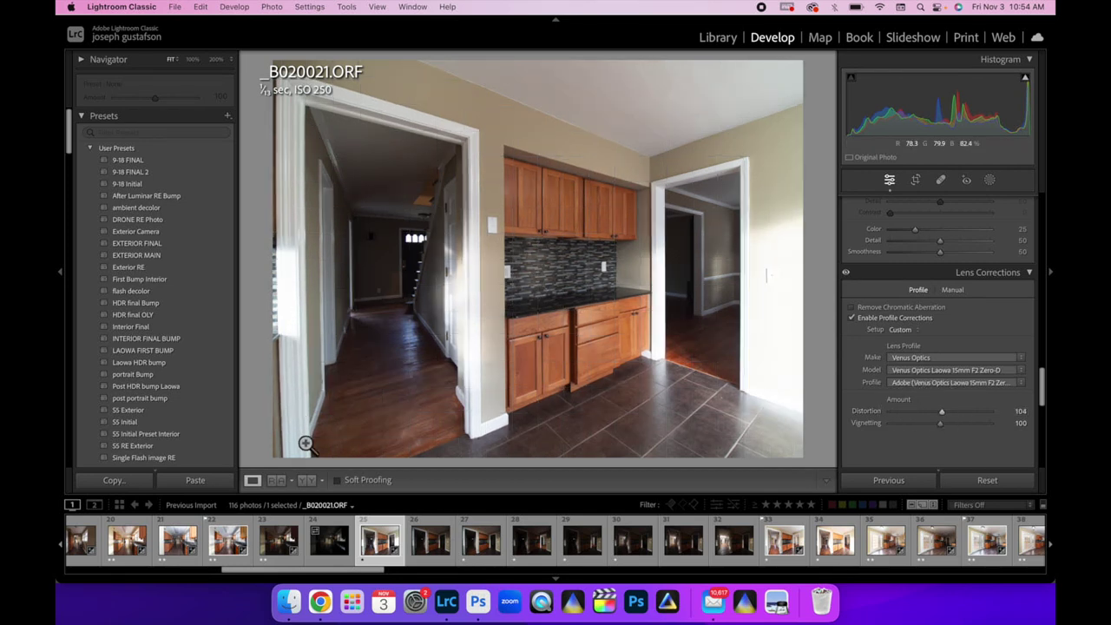
{"action": "left_click_drag", "start_coordinate": [940, 411], "coordinate": [1022, 428]}
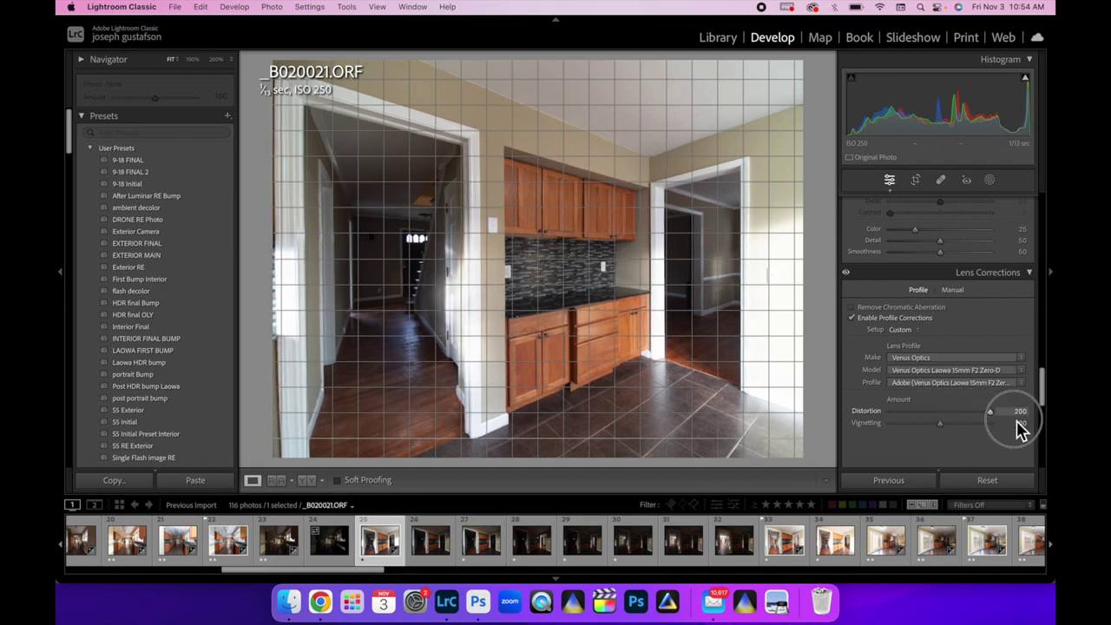
{"action": "left_click_drag", "start_coordinate": [1021, 429], "coordinate": [995, 434]}
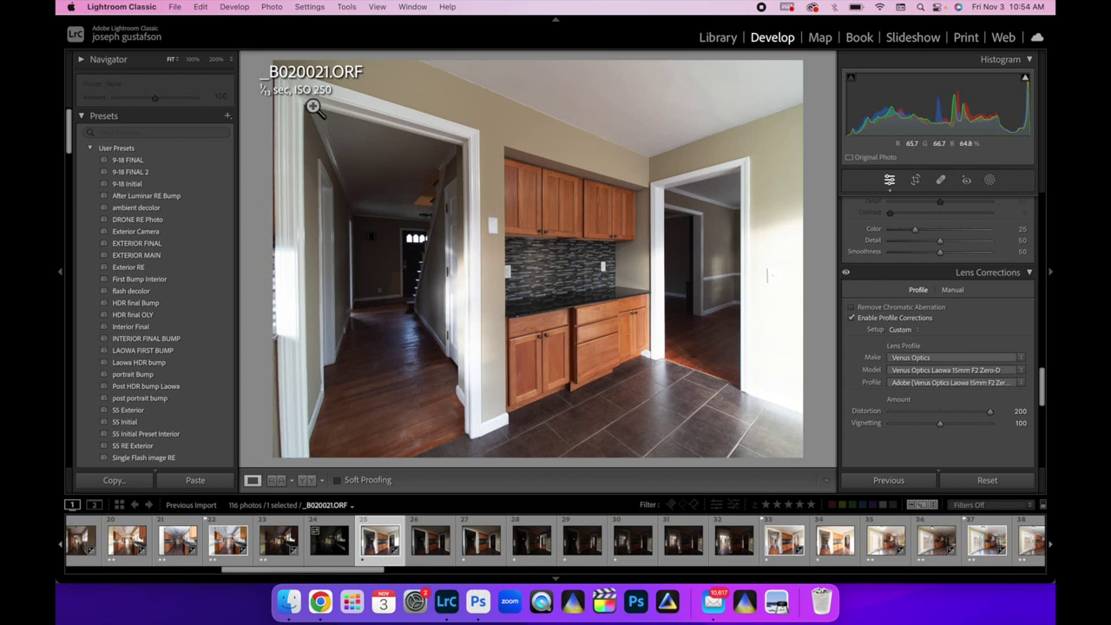
{"action": "mouse_move", "coordinate": [1002, 421]}
{"action": "left_mouse_down"}
{"action": "mouse_move", "coordinate": [874, 431]}
{"action": "mouse_move", "coordinate": [1015, 425]}
{"action": "left_mouse_up"}
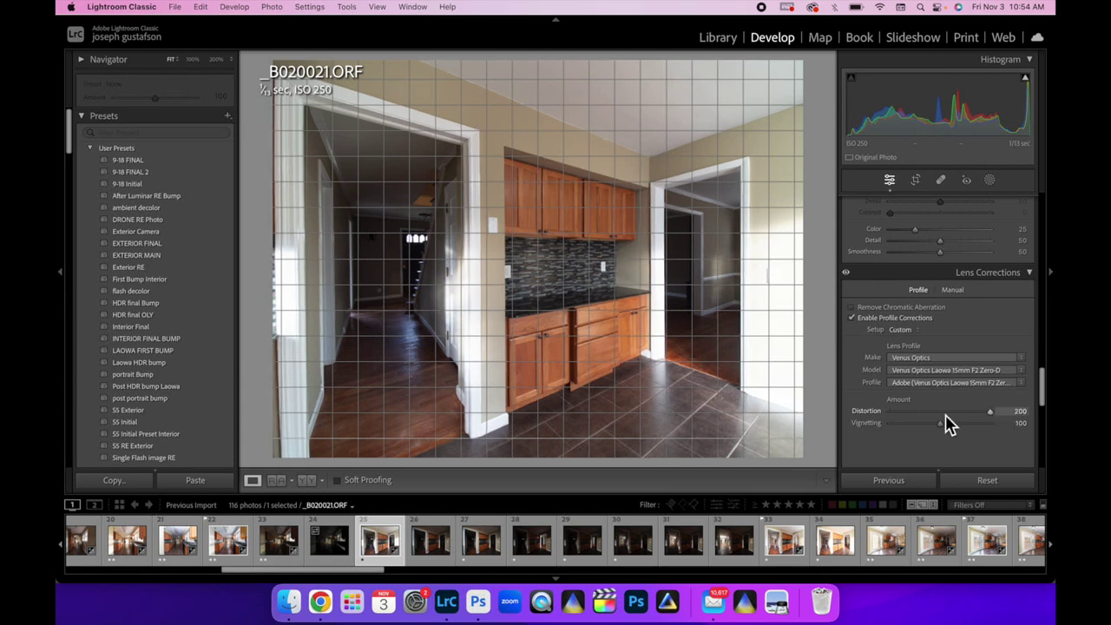
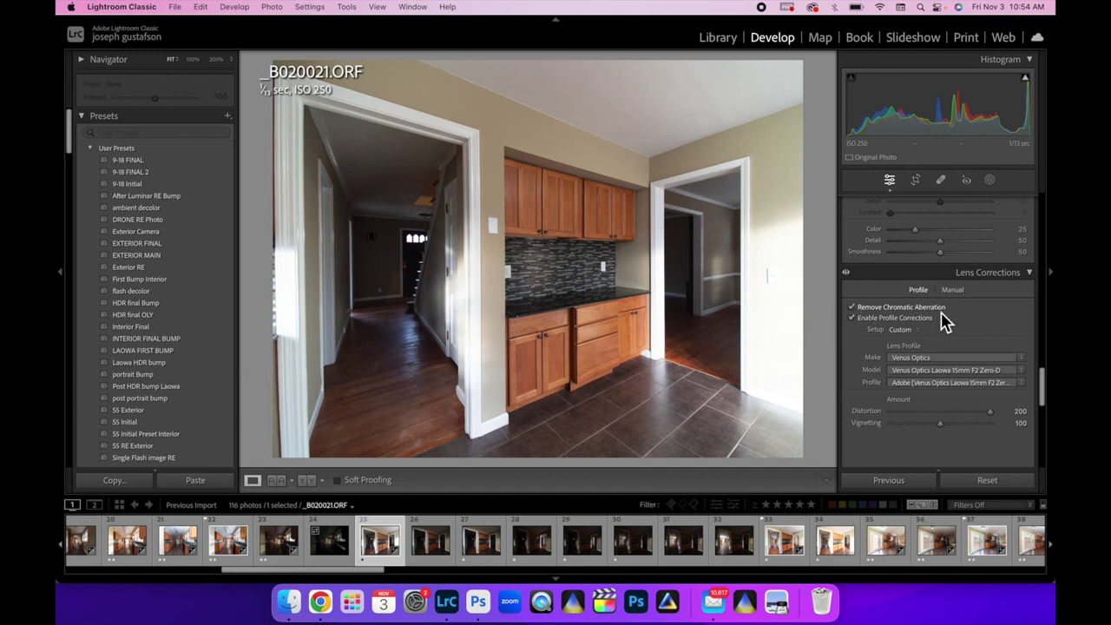
- Compare the Adobe Color and Adobe Standard profiles on the photo and apply Adobe Standard
{"action": "scroll", "coordinate": [968, 372], "scroll_direction": "up", "scroll_amount": 15}
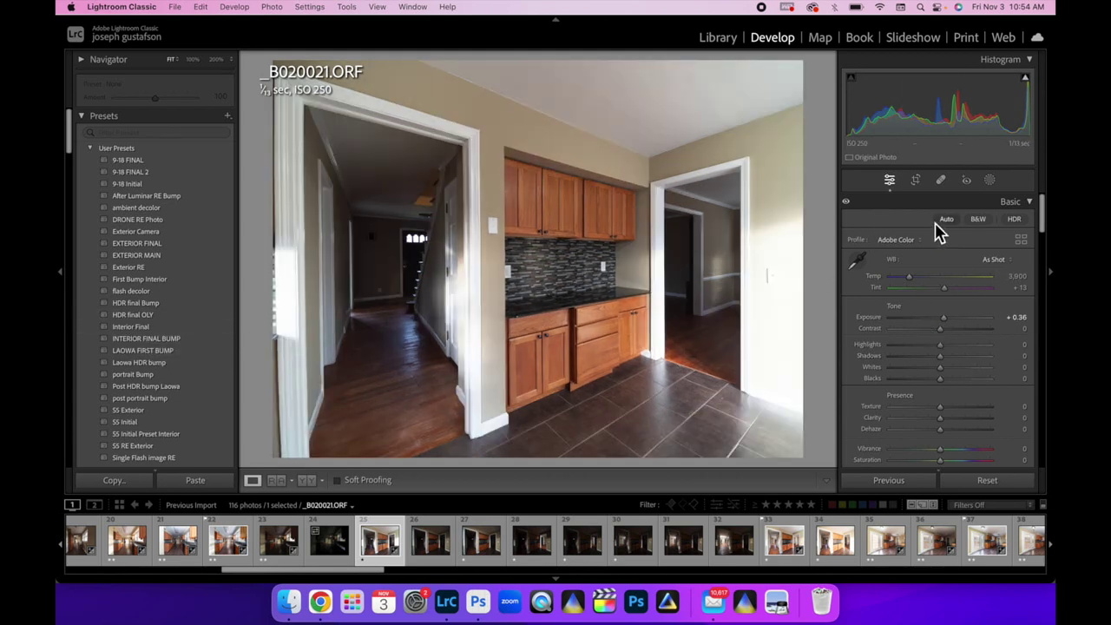
{"action": "left_click", "coordinate": [922, 243]}
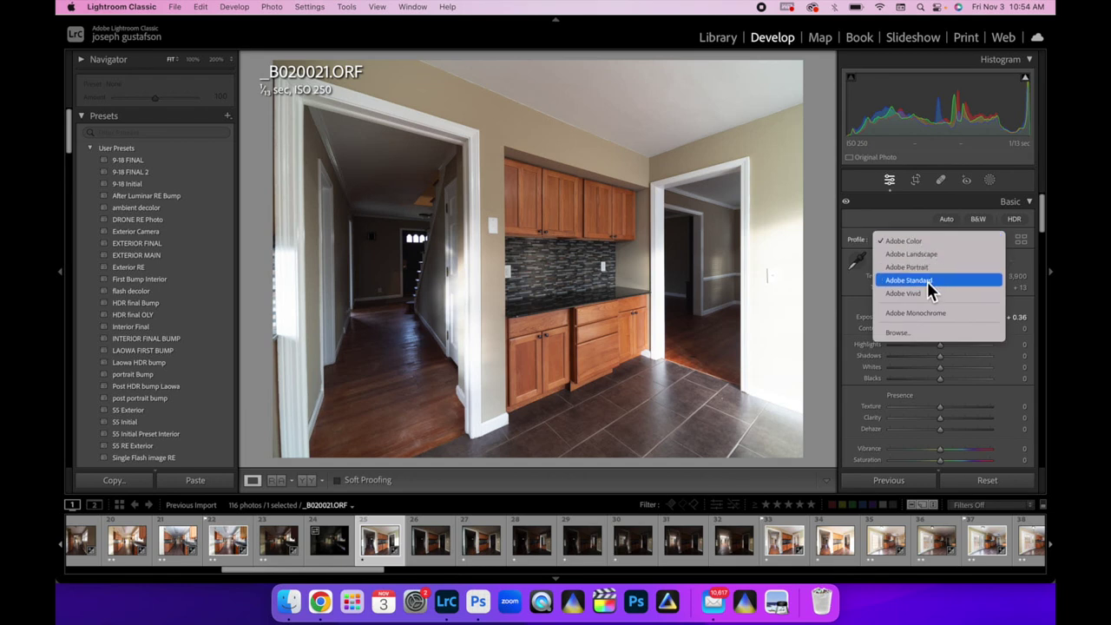
{"action": "left_click", "coordinate": [928, 286]}
{"action": "left_click", "coordinate": [922, 246]}
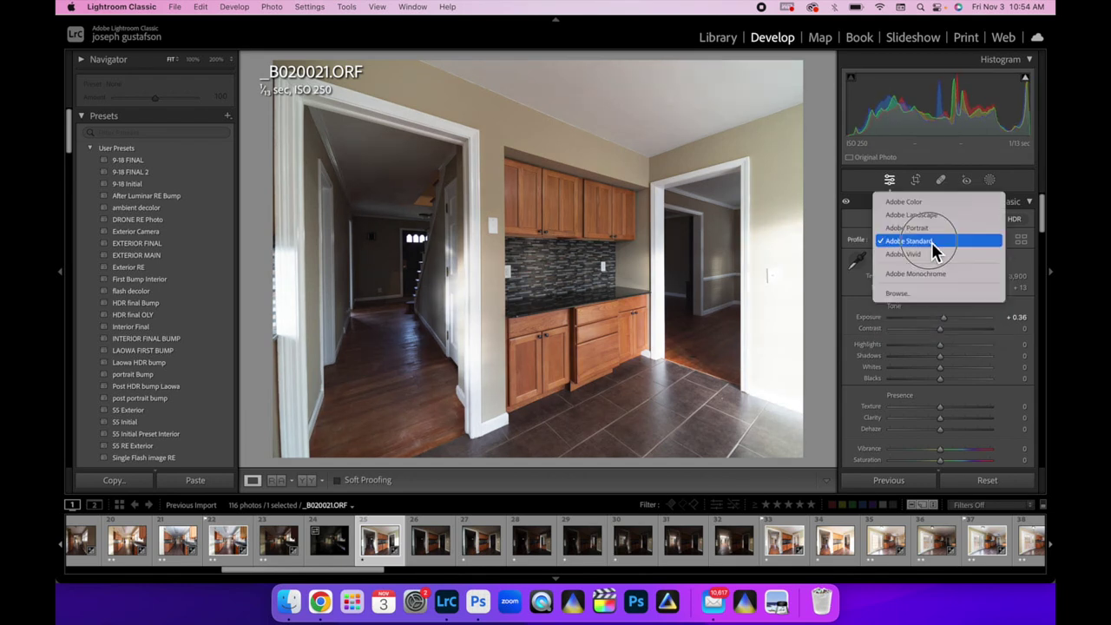
{"action": "left_click", "coordinate": [911, 203]}
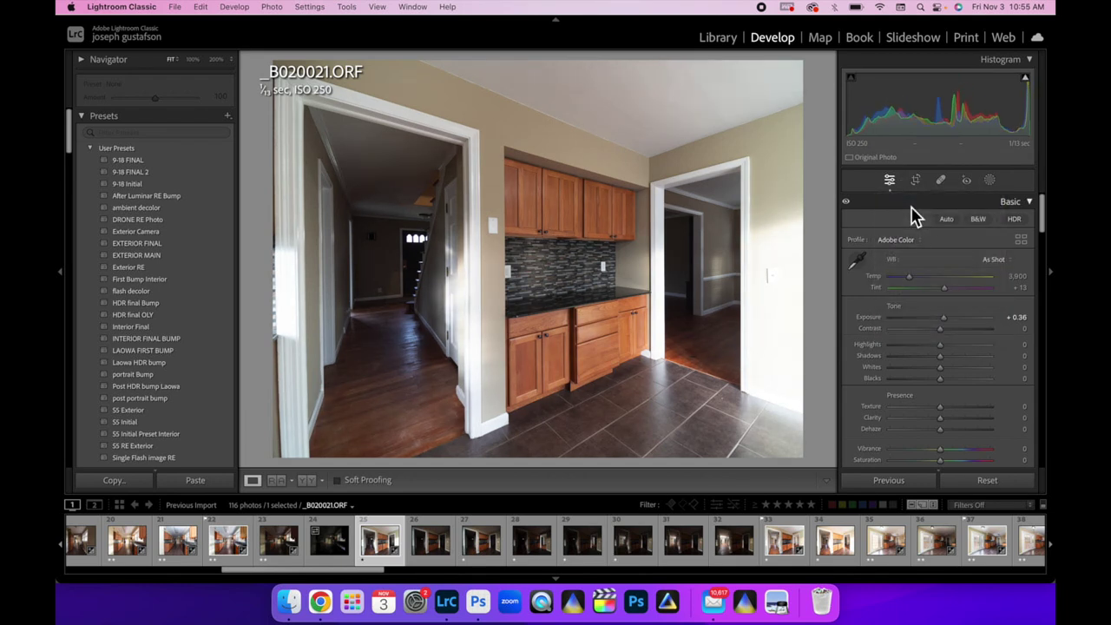
{"action": "left_click", "coordinate": [924, 249]}
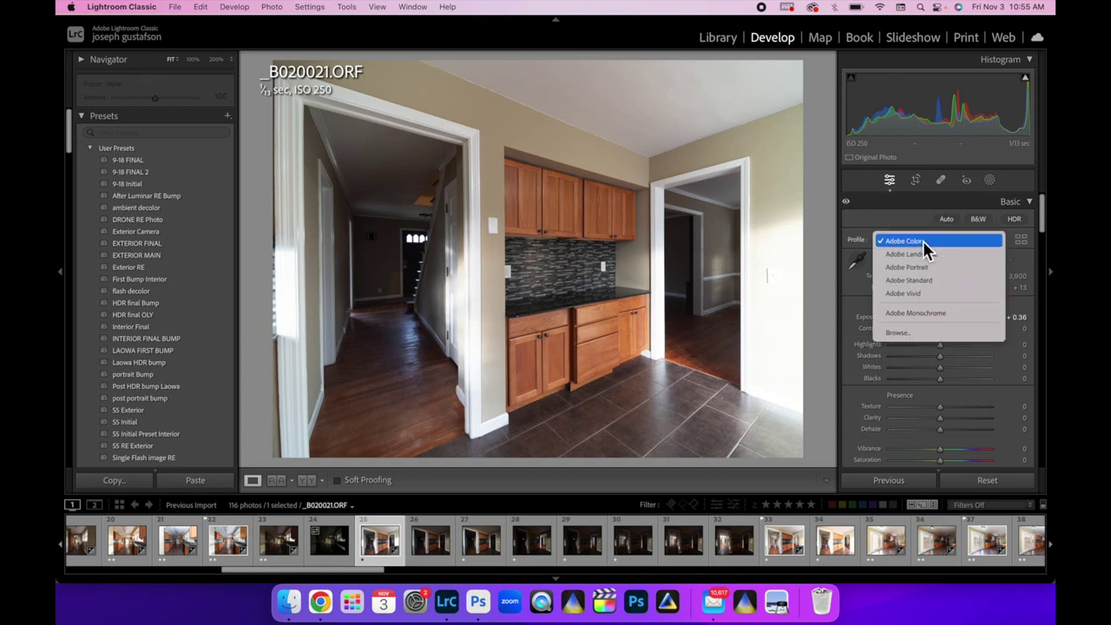
{"action": "left_click", "coordinate": [922, 286]}
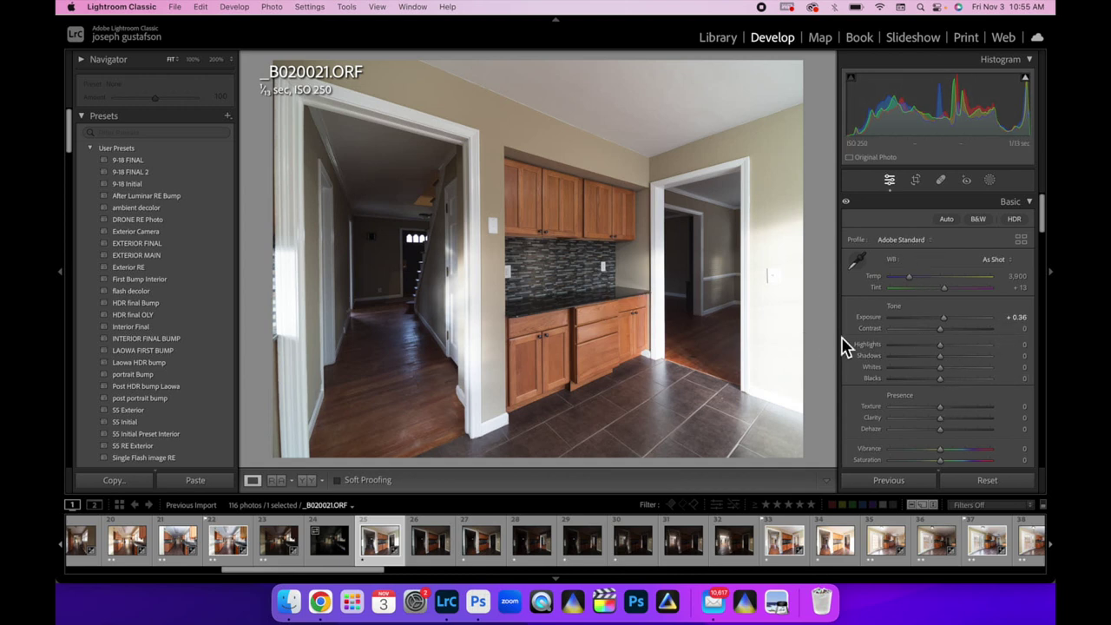
- Set the photo's Shadows to +31 and its Highlights to -100
{"action": "scroll", "coordinate": [971, 430], "scroll_direction": "down", "scroll_amount": 1}
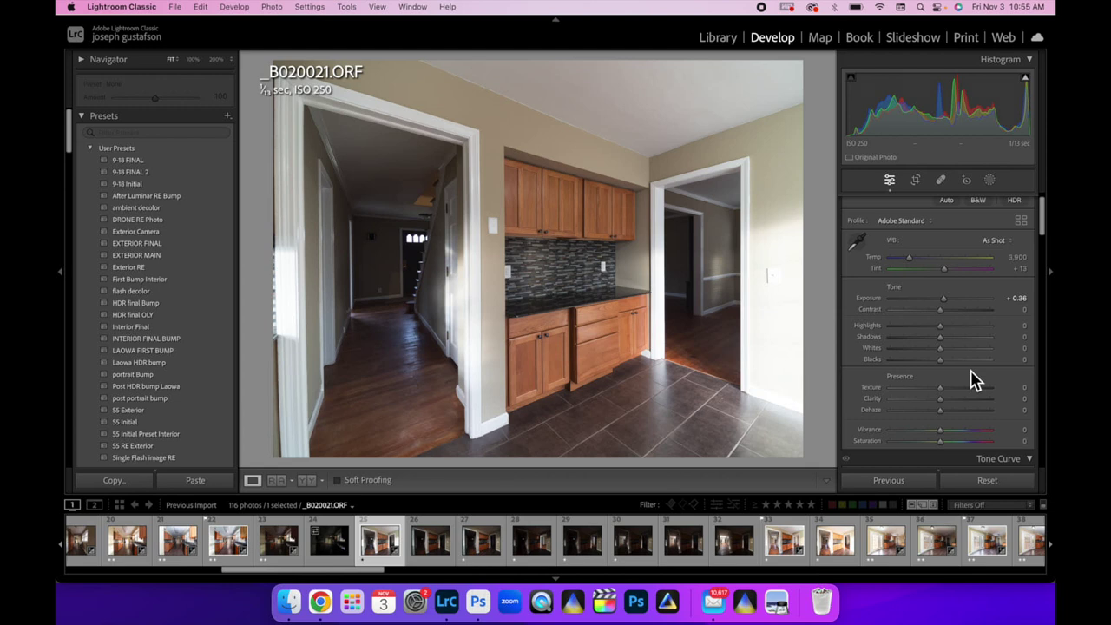
{"action": "left_click", "coordinate": [961, 337]}
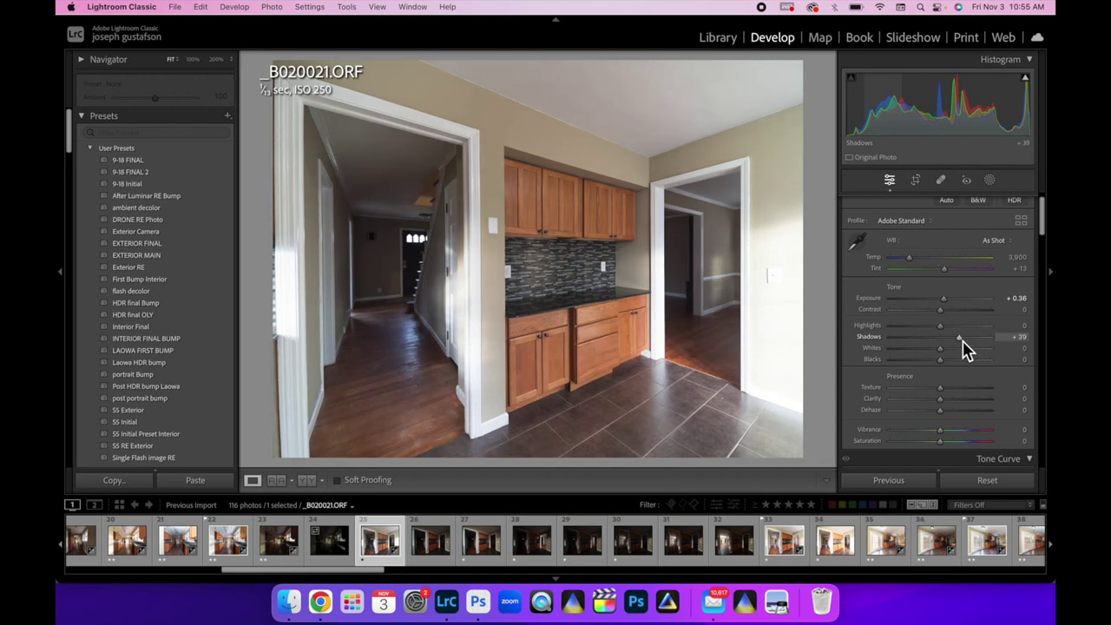
{"action": "left_click", "coordinate": [915, 325]}
{"action": "left_click_drag", "start_coordinate": [914, 328], "coordinate": [943, 352]}
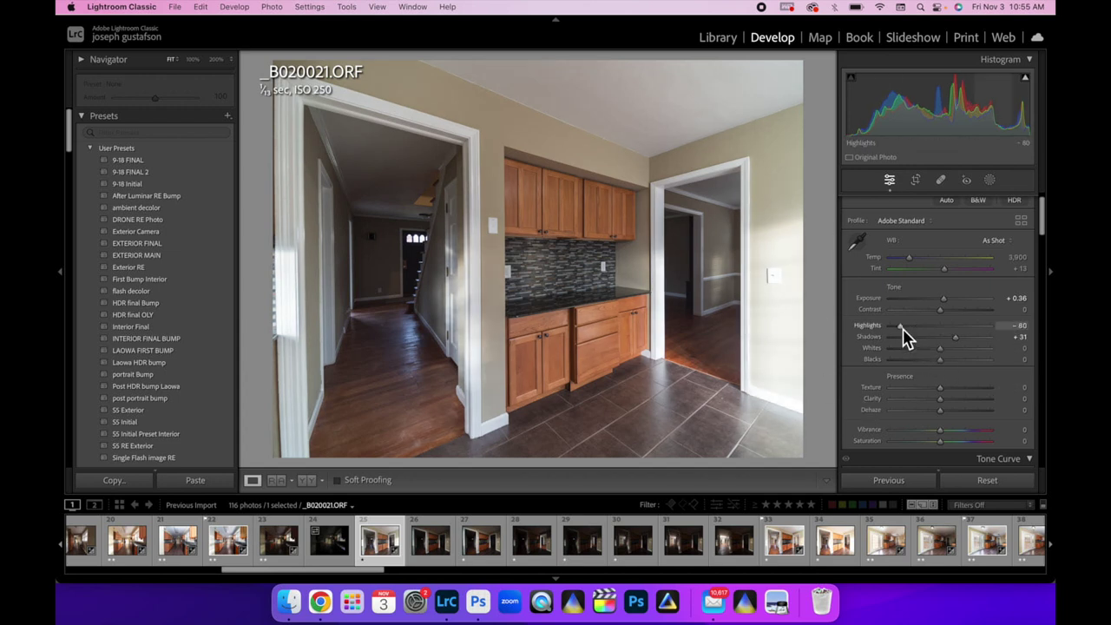
{"action": "left_click_drag", "start_coordinate": [903, 335], "coordinate": [882, 332]}
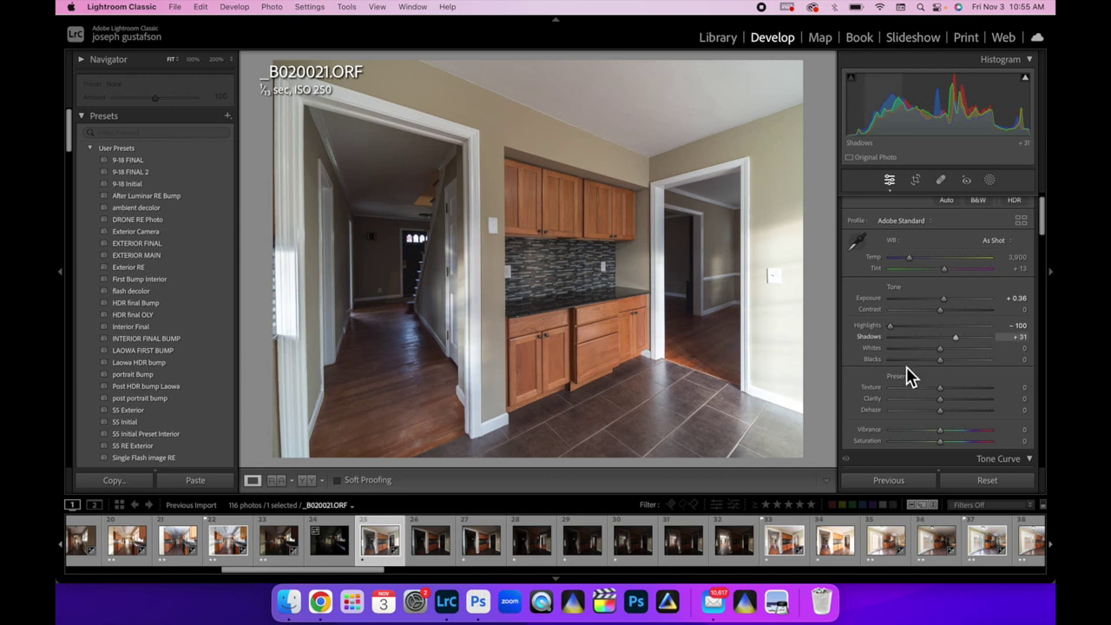
- Set the distortion amount of the lens profile correction to 130
{"action": "scroll", "coordinate": [920, 387], "scroll_direction": "down", "scroll_amount": 1}
{"action": "scroll", "coordinate": [937, 379], "scroll_direction": "down", "scroll_amount": 15}
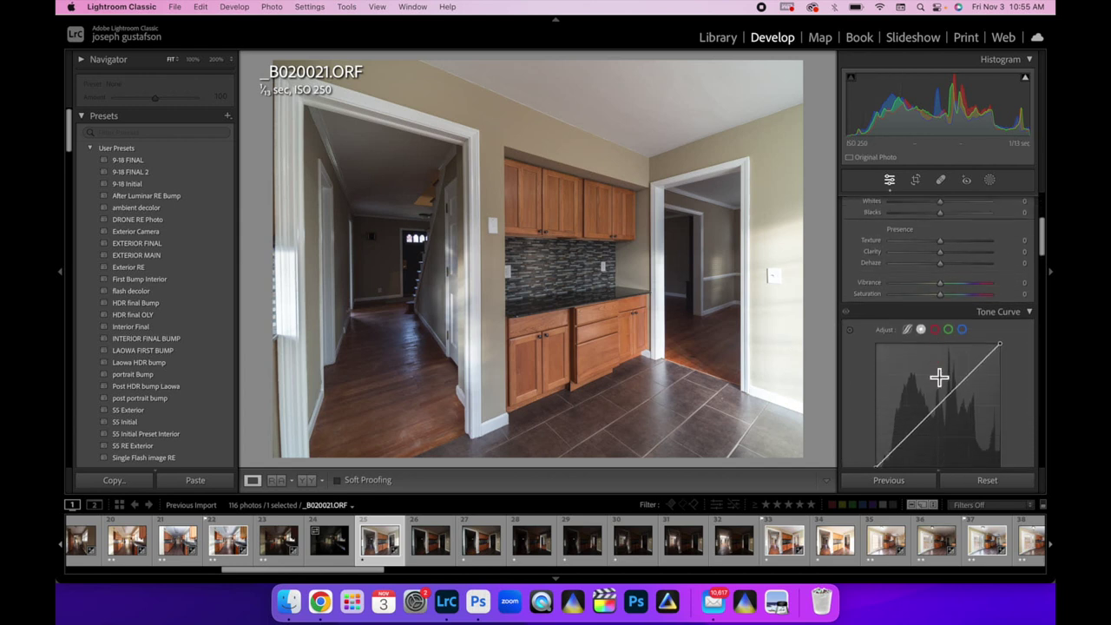
{"action": "scroll", "coordinate": [937, 379], "scroll_direction": "down", "scroll_amount": 15}
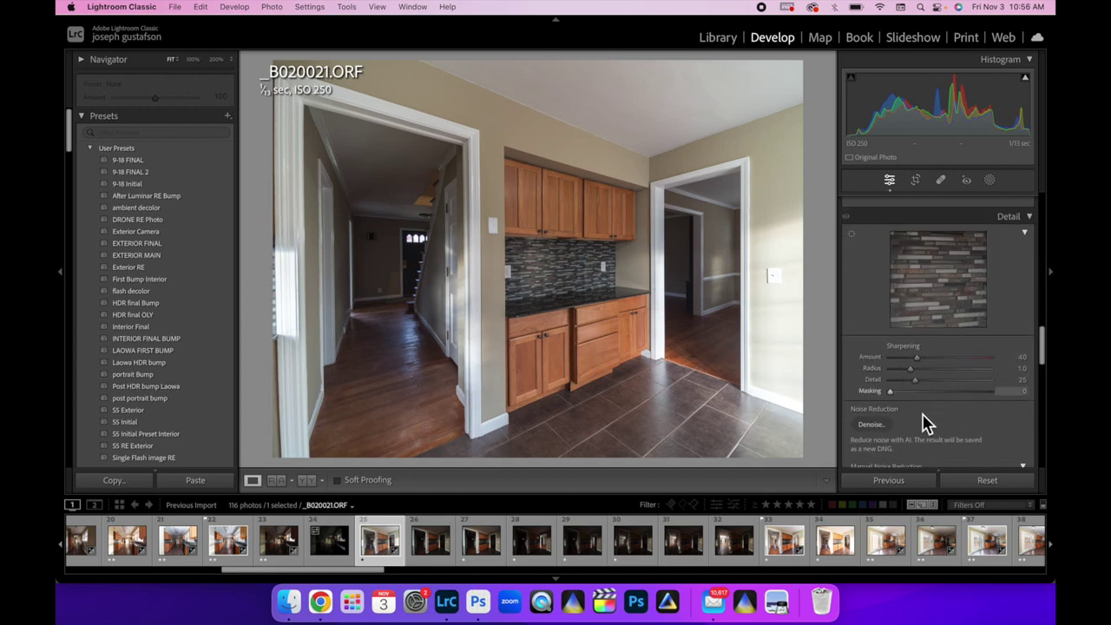
{"action": "scroll", "coordinate": [949, 362], "scroll_direction": "down", "scroll_amount": 8}
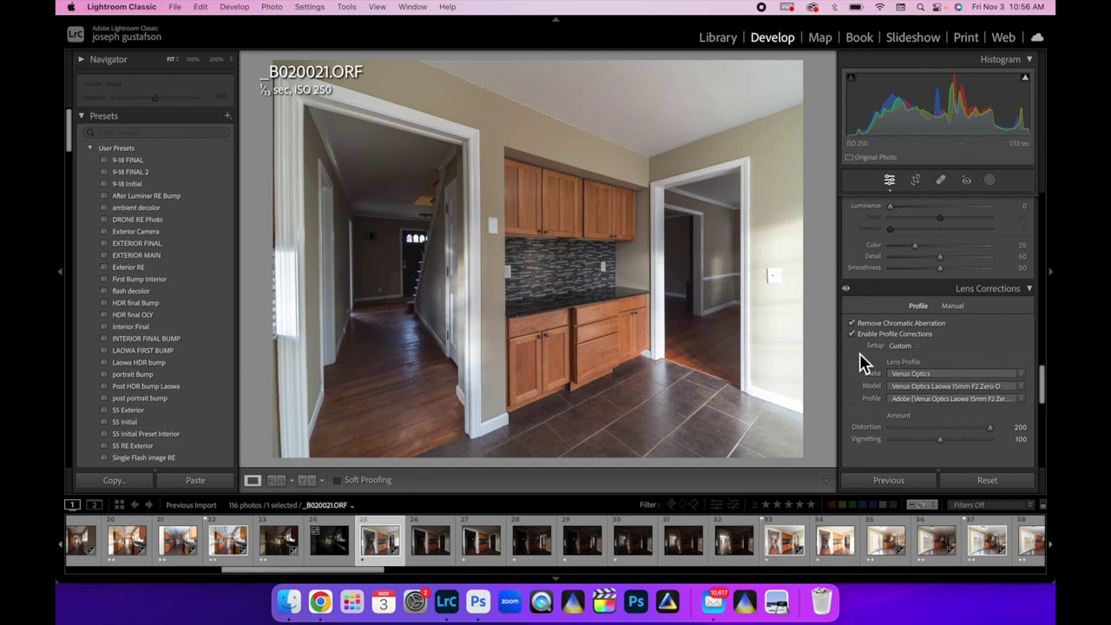
{"action": "mouse_move", "coordinate": [951, 426]}
{"action": "left_mouse_down"}
{"action": "mouse_move", "coordinate": [964, 457]}
{"action": "mouse_move", "coordinate": [996, 440]}
{"action": "mouse_move", "coordinate": [966, 439]}
{"action": "mouse_move", "coordinate": [971, 430]}
{"action": "left_mouse_up"}
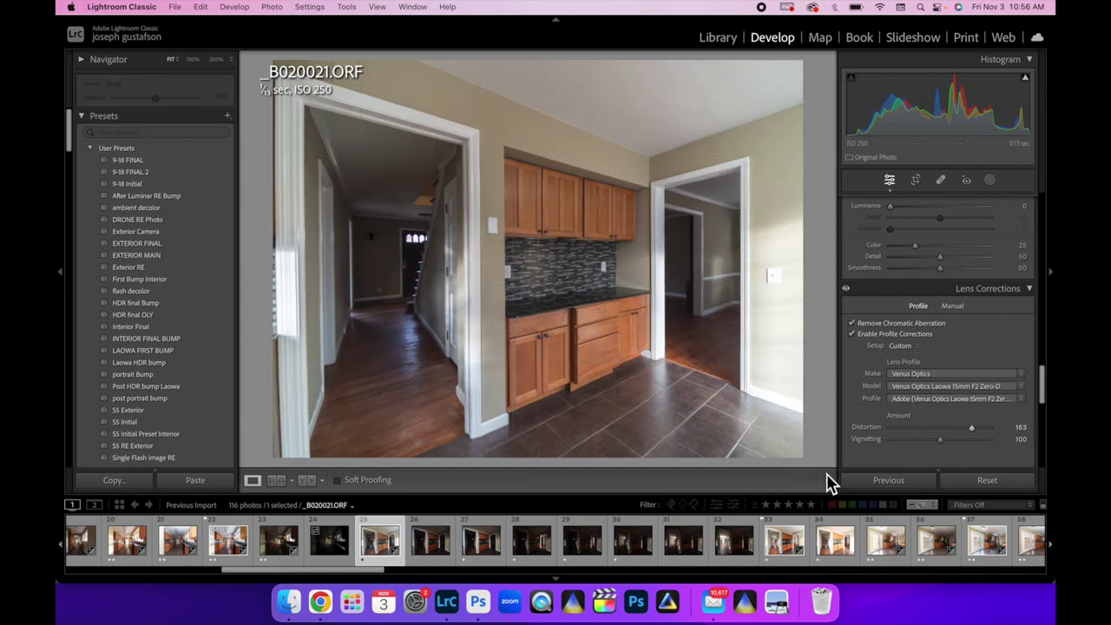
{"action": "mouse_move", "coordinate": [969, 431]}
{"action": "left_mouse_down"}
{"action": "mouse_move", "coordinate": [973, 440]}
{"action": "mouse_move", "coordinate": [958, 429]}
{"action": "mouse_move", "coordinate": [896, 430]}
{"action": "mouse_move", "coordinate": [962, 431]}
{"action": "mouse_move", "coordinate": [962, 441]}
{"action": "left_mouse_up"}
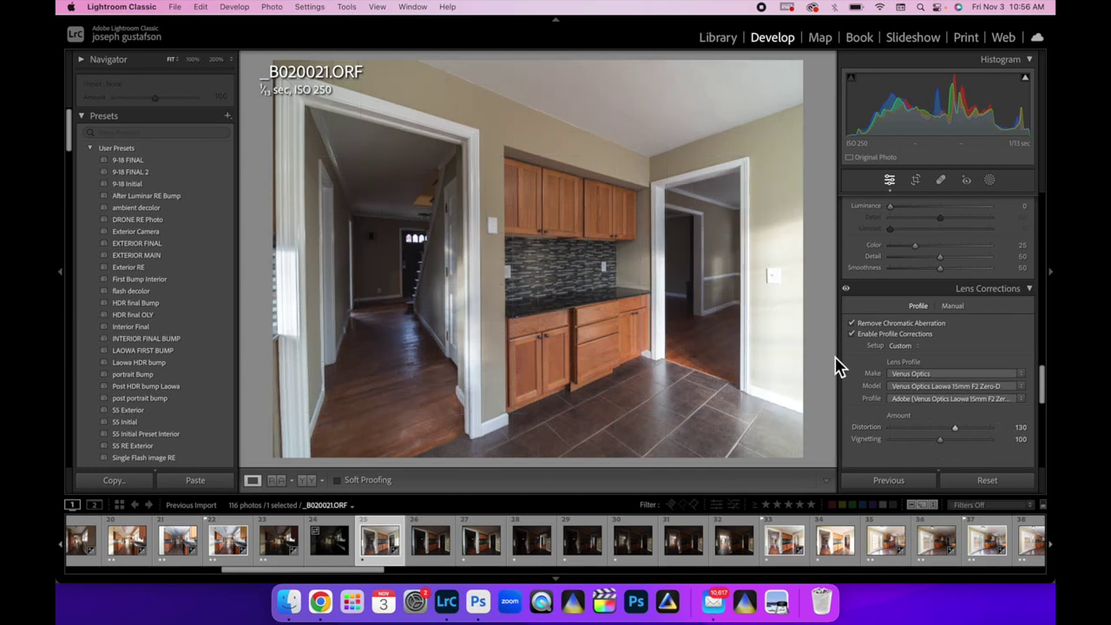
- Copy the develop settings of _B020021.ORF, including Effects
{"action": "left_click", "coordinate": [109, 481]}
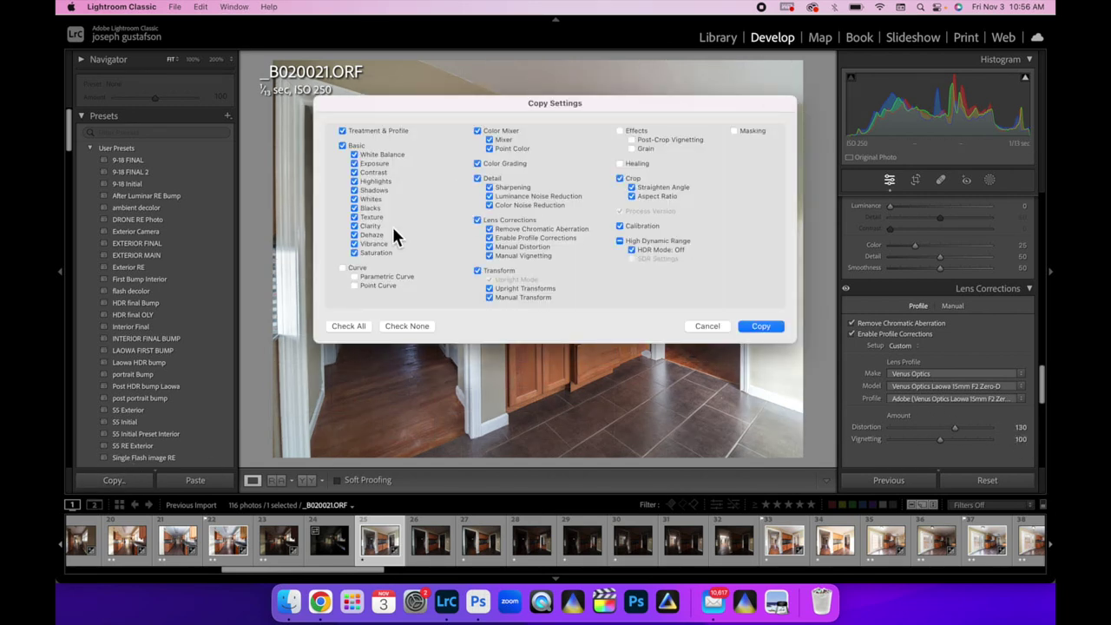
{"action": "left_click", "coordinate": [620, 131]}
{"action": "left_click", "coordinate": [775, 325]}
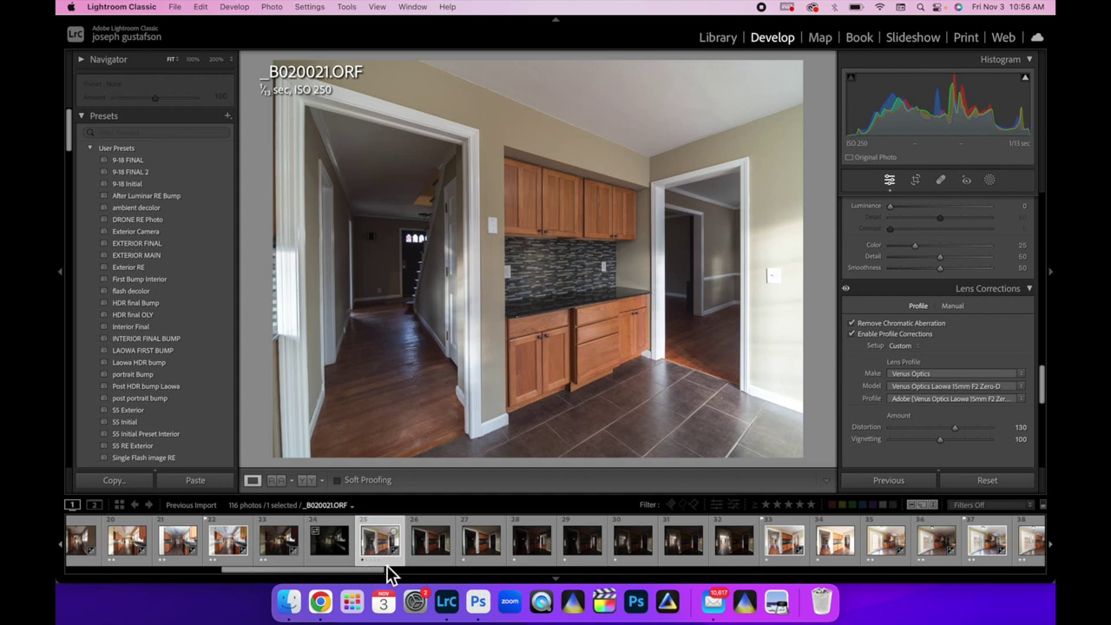
- Cycle the photo's rating from two up to five stars and return it to one star
{"action": "key", "text": "2"}
{"action": "key", "text": "3"}
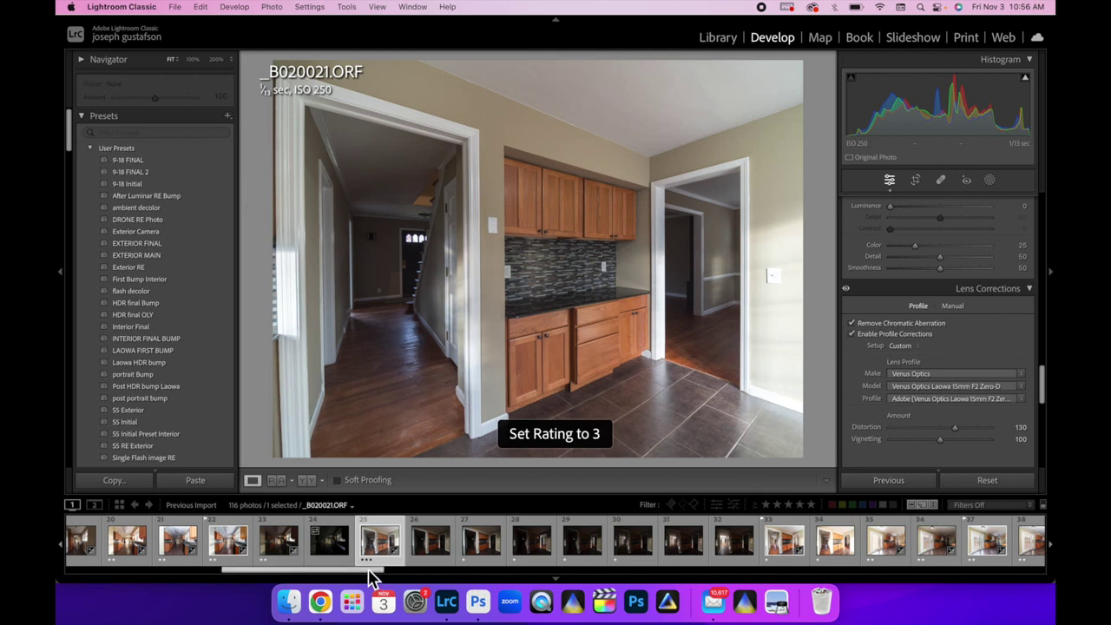
{"action": "key", "text": "4"}
{"action": "key", "text": "5"}
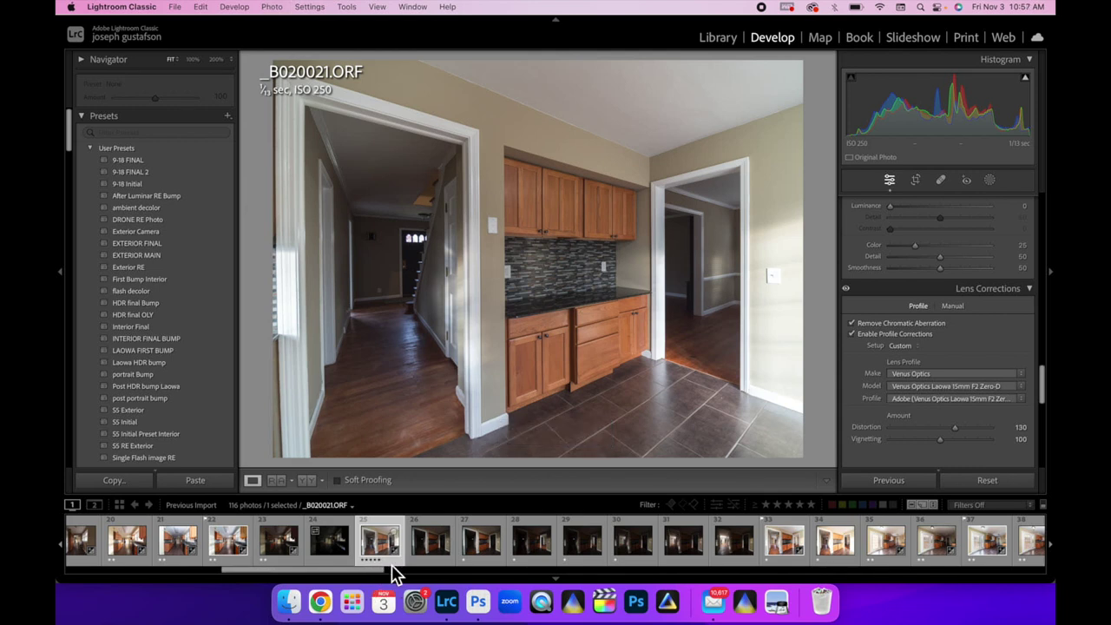
{"action": "key", "text": "1"}
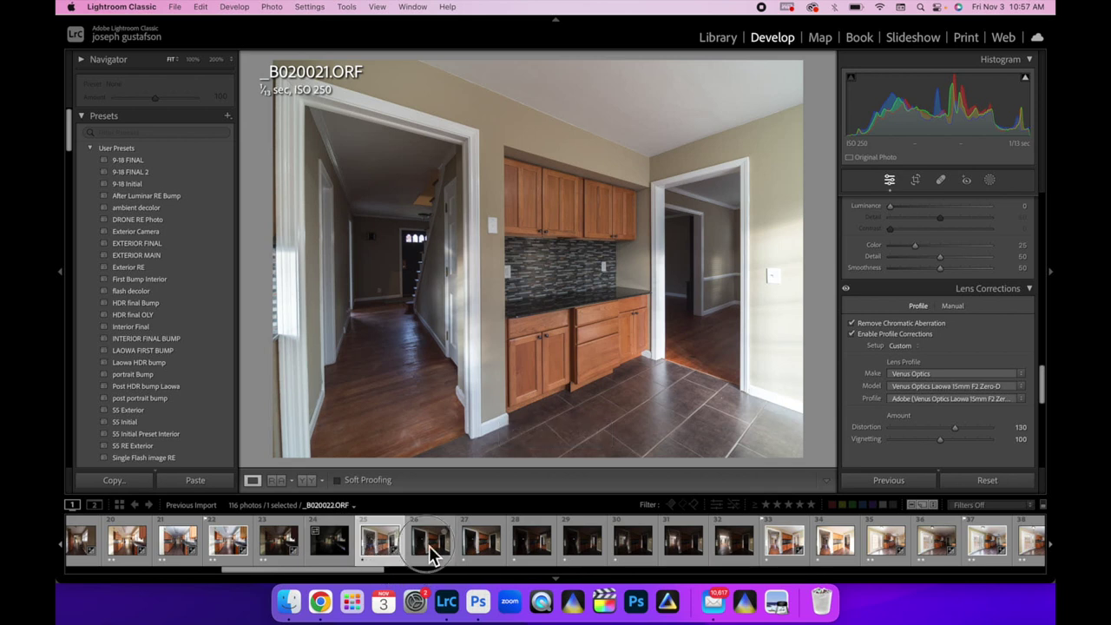
- Compare _B020022.ORF with _B020023.ORF, paste the copied settings onto _B020023.ORF, and raise its exposure
{"action": "left_click", "coordinate": [429, 546]}
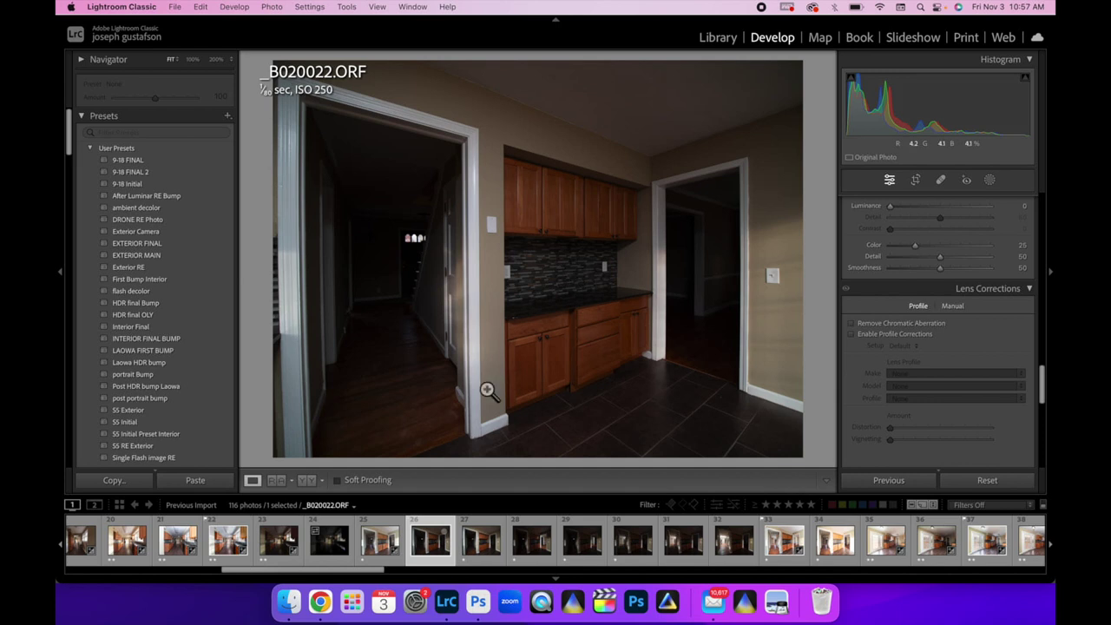
{"action": "left_click", "coordinate": [476, 556]}
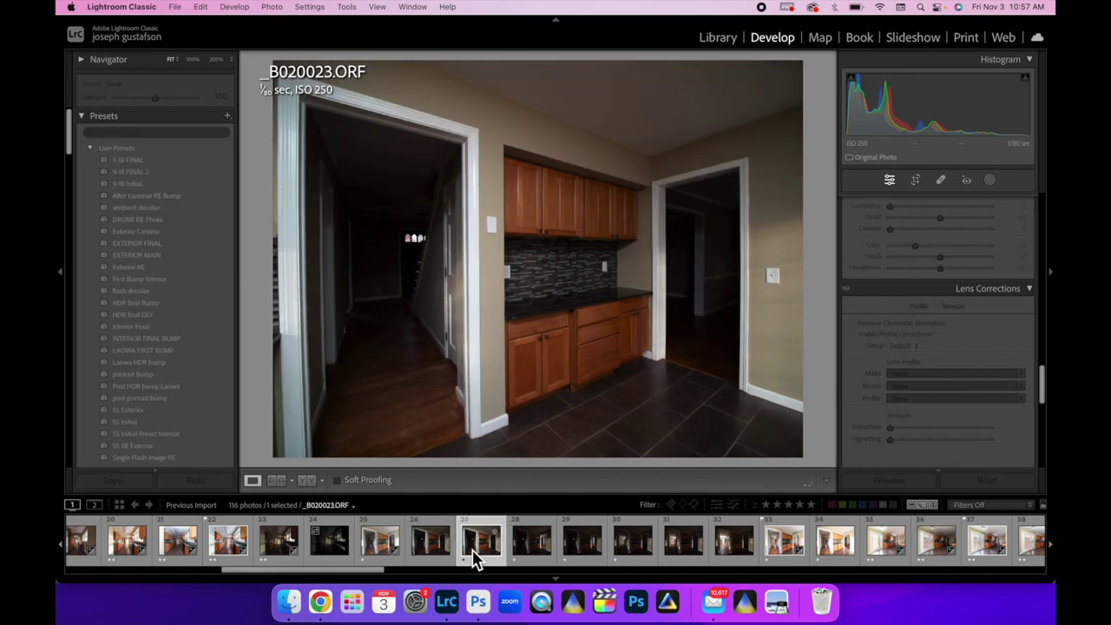
{"action": "left_click", "coordinate": [434, 555]}
{"action": "left_click", "coordinate": [477, 555]}
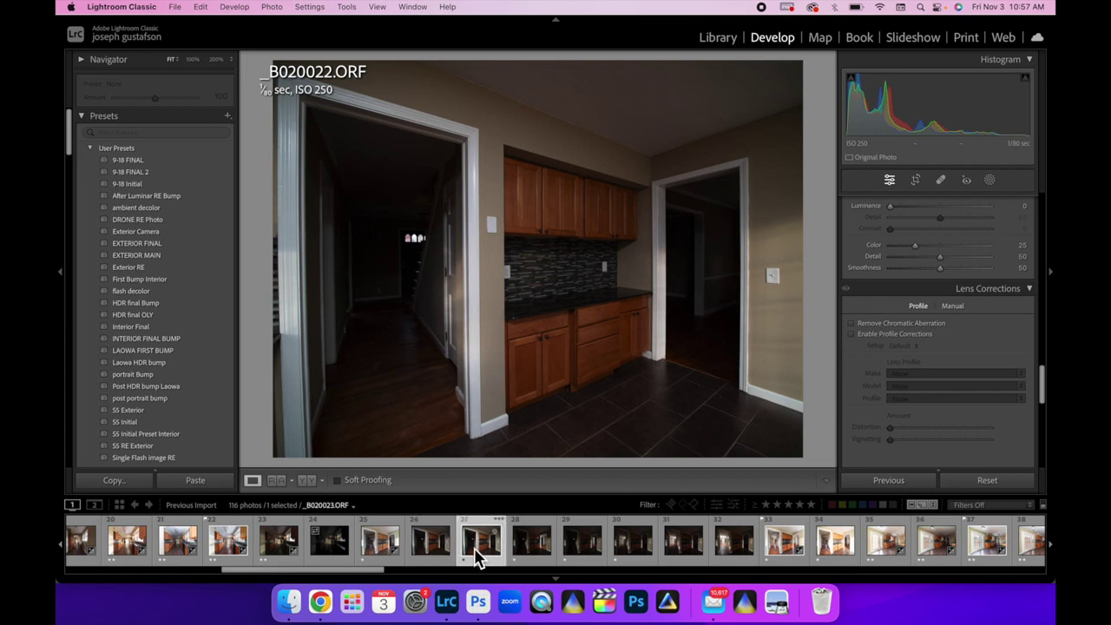
{"action": "left_click", "coordinate": [195, 480]}
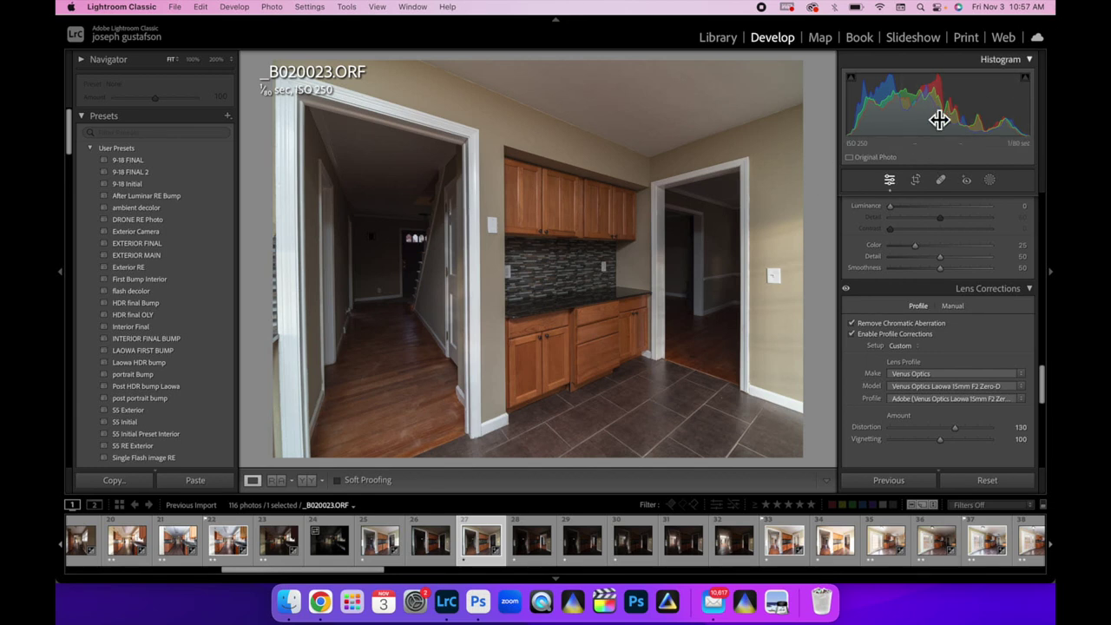
{"action": "left_click_drag", "start_coordinate": [946, 108], "coordinate": [998, 108]}
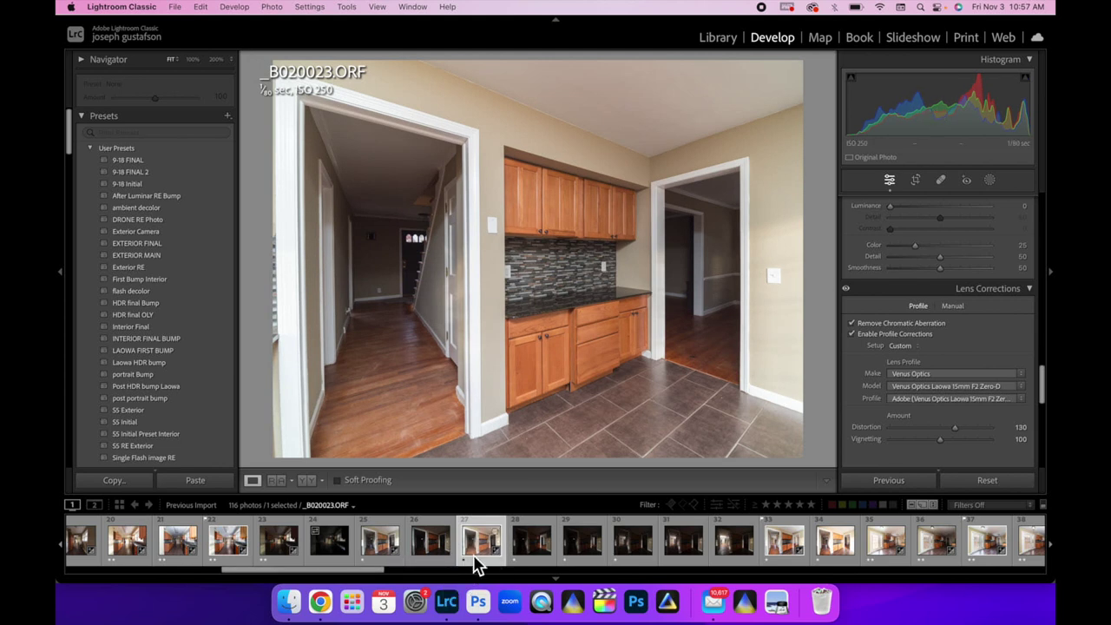
- Compare the flash exposures _B020023.ORF, _B020024.ORF and _B020025.ORF
{"action": "left_click", "coordinate": [528, 556]}
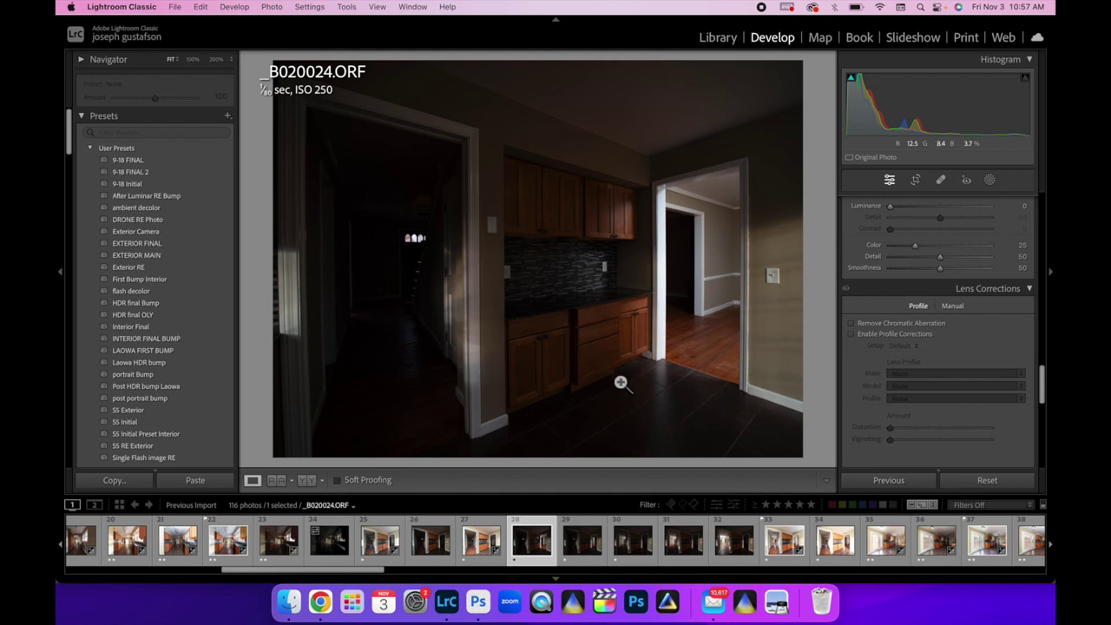
{"action": "left_click", "coordinate": [480, 542]}
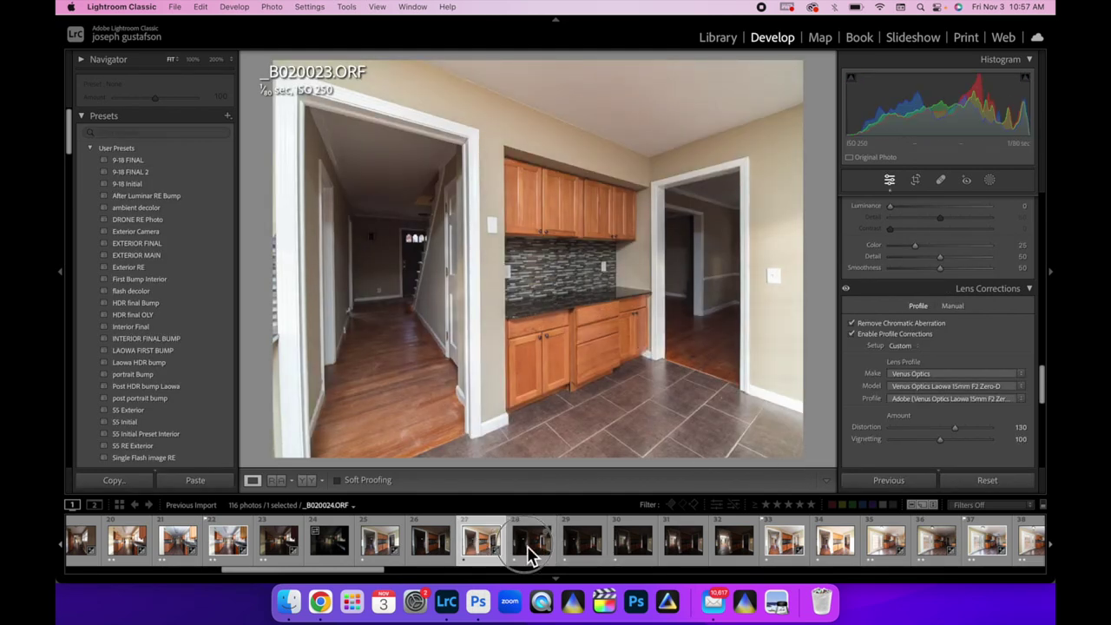
{"action": "left_click", "coordinate": [531, 542]}
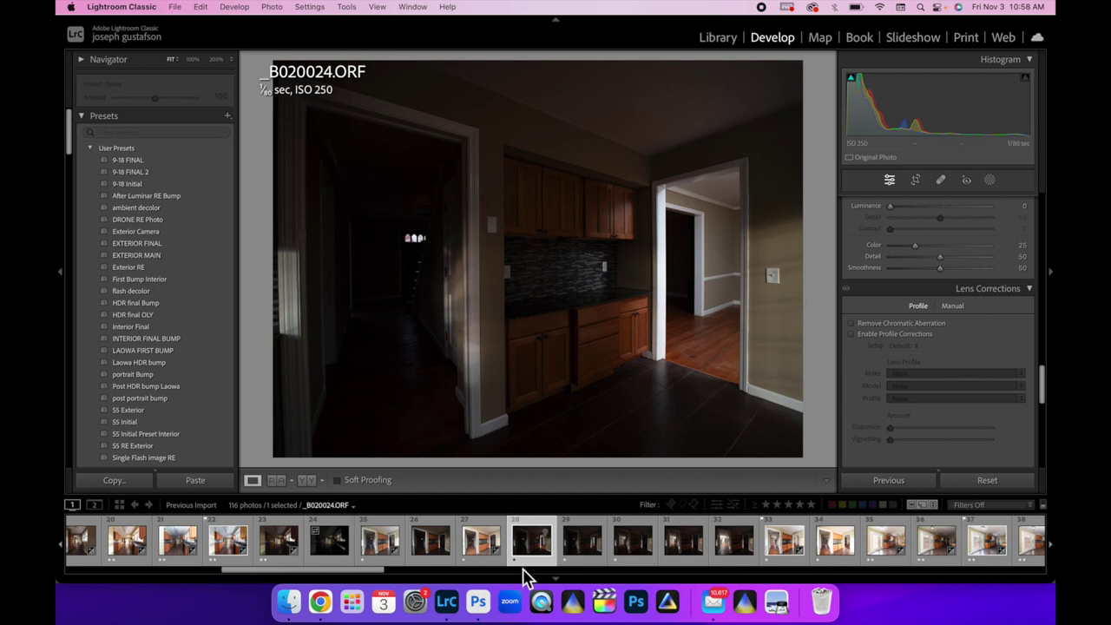
{"action": "left_click", "coordinate": [578, 552]}
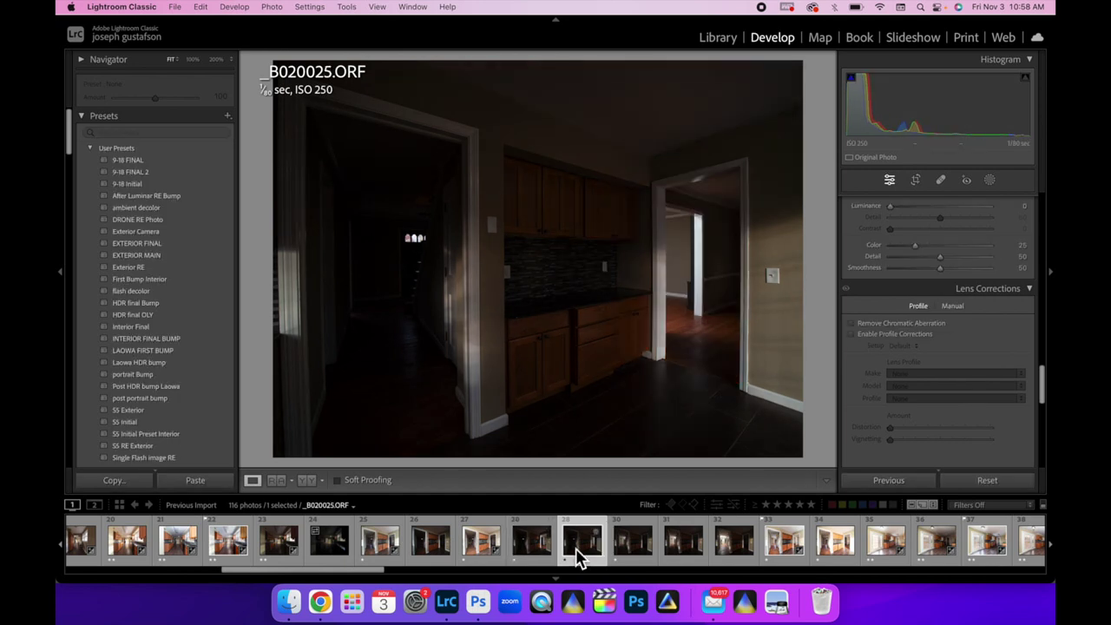
- Paste the copied develop settings onto _B020024.ORF and bring up its basic tone adjustments
{"action": "left_click", "coordinate": [531, 559]}
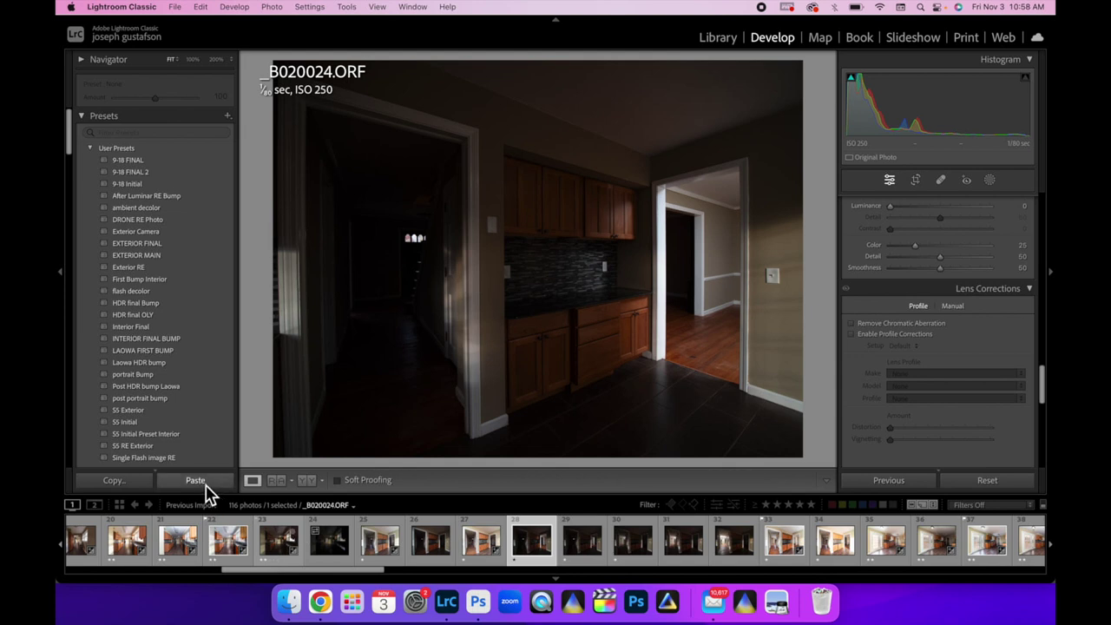
{"action": "left_click", "coordinate": [206, 489]}
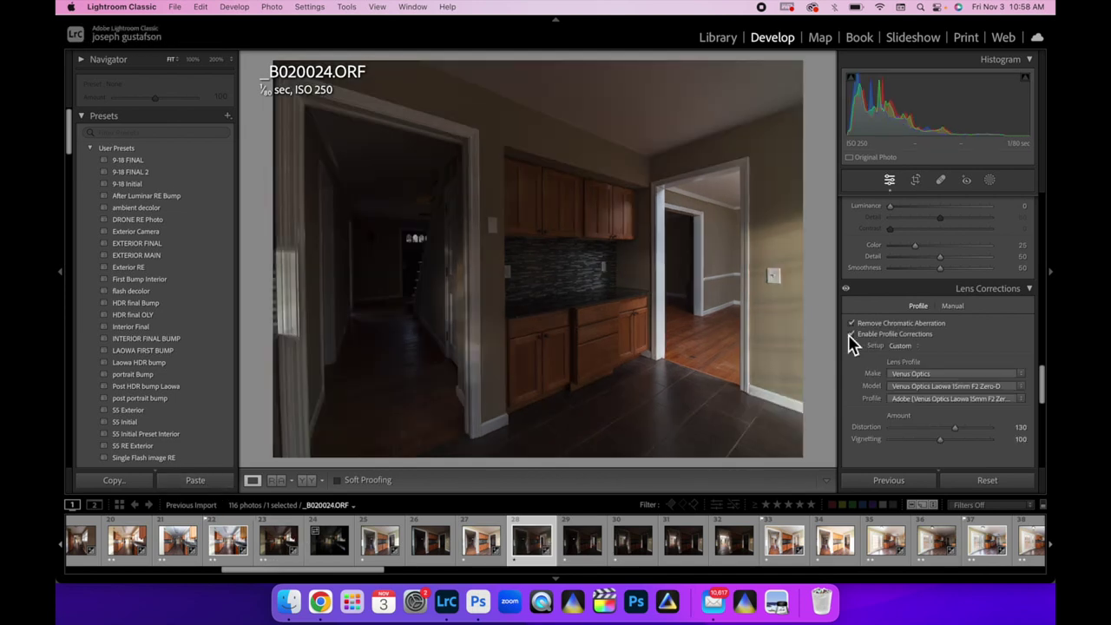
{"action": "scroll", "coordinate": [958, 354], "scroll_direction": "up", "scroll_amount": 10}
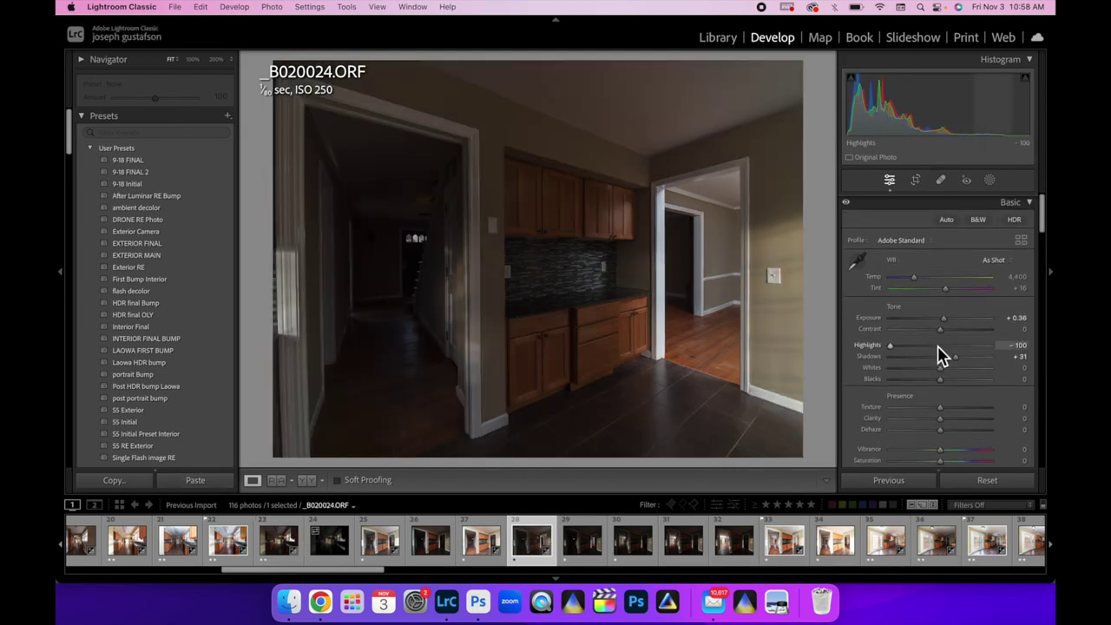
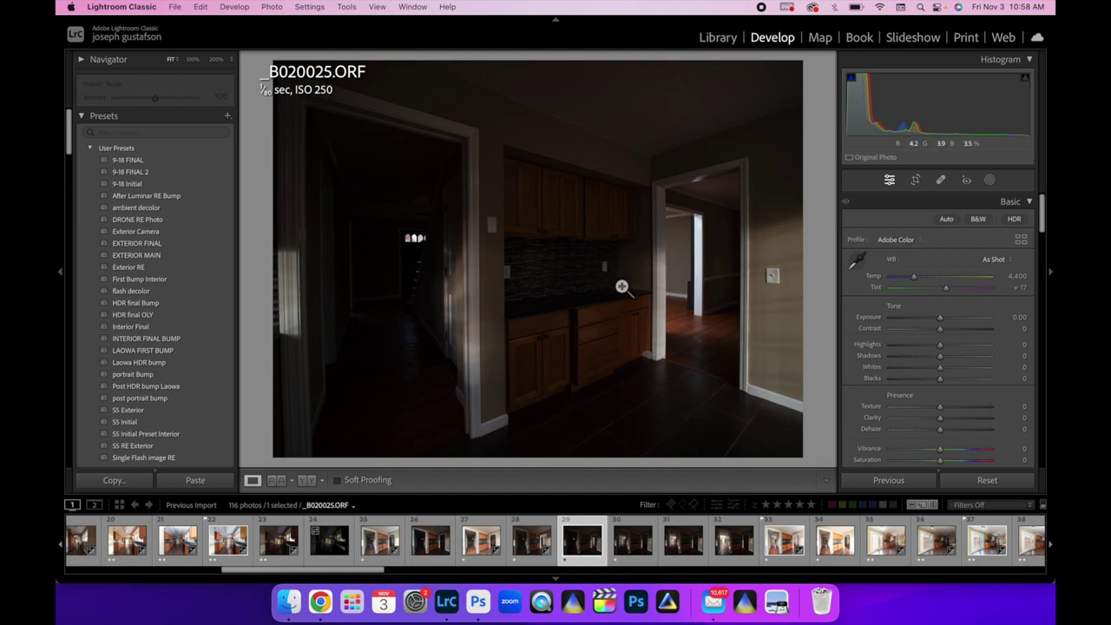
- Paste the copied settings onto _B020025.ORF, then set its highlights to -9 and its exposure to +1.24
{"action": "left_click", "coordinate": [208, 484]}
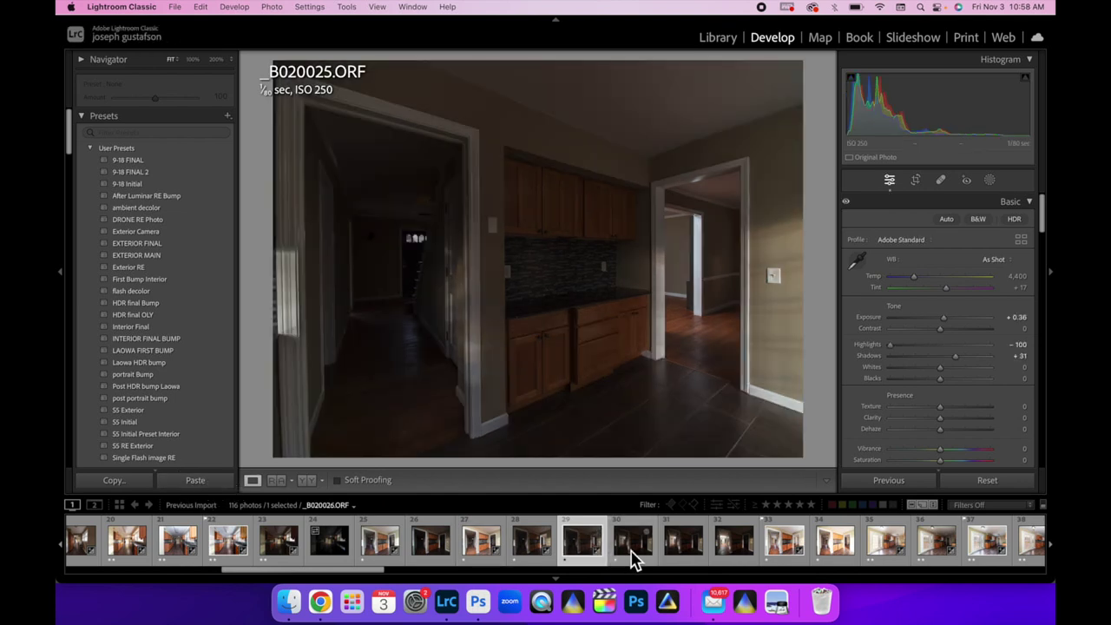
{"action": "left_click", "coordinate": [941, 344]}
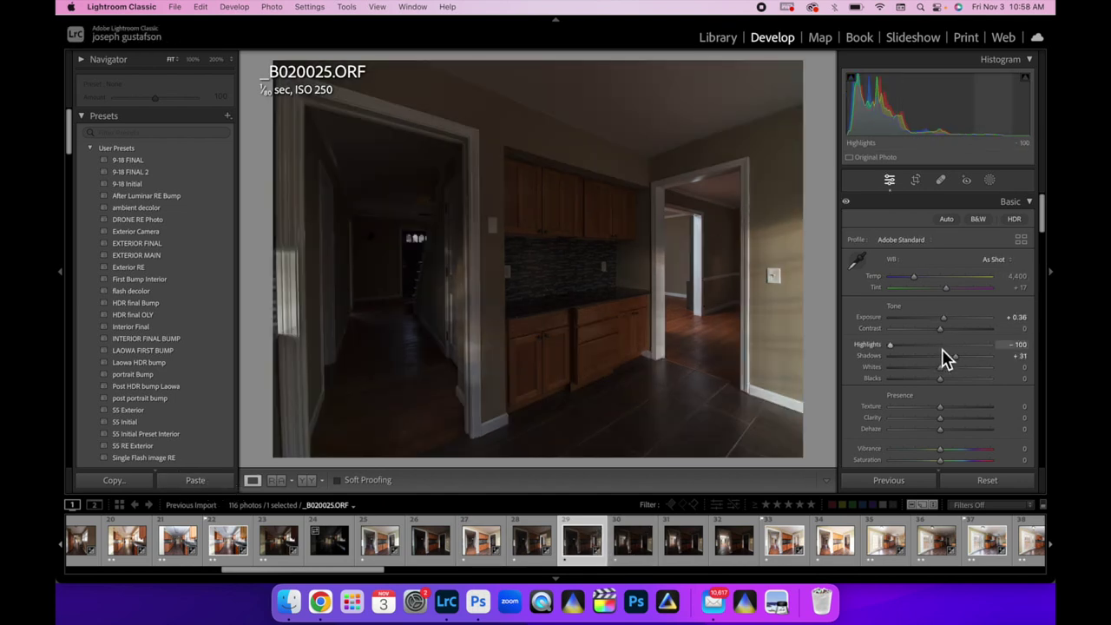
{"action": "left_click_drag", "start_coordinate": [945, 358], "coordinate": [937, 359]}
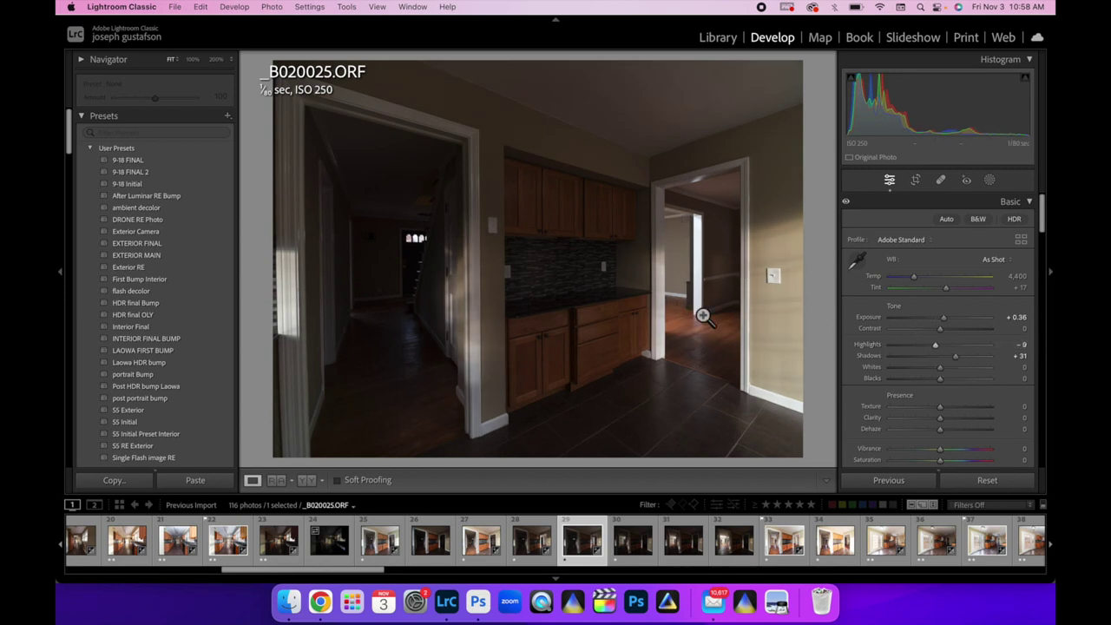
{"action": "left_click_drag", "start_coordinate": [924, 122], "coordinate": [963, 121]}
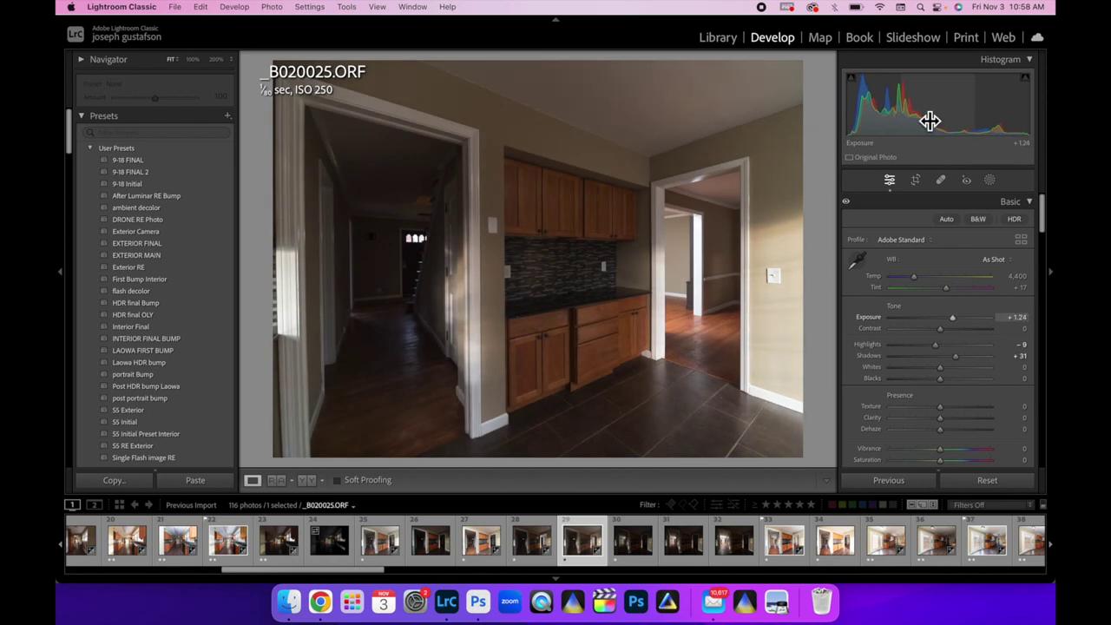
- Paste the copied settings onto _B020026.ORF and set its highlights to -8
{"action": "left_click", "coordinate": [632, 546]}
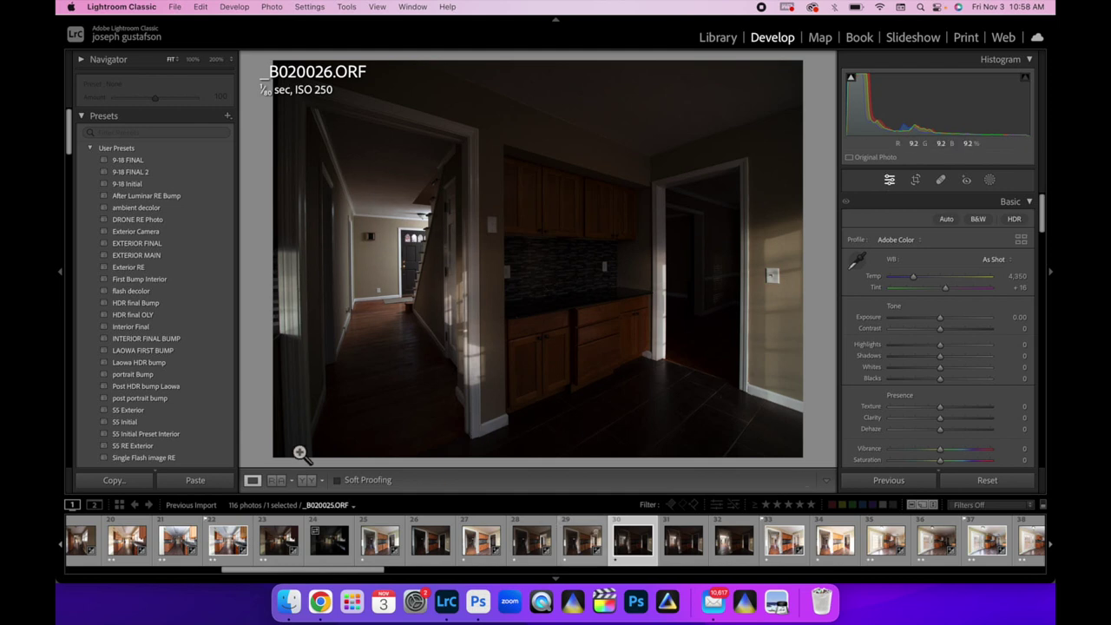
{"action": "left_click", "coordinate": [194, 483]}
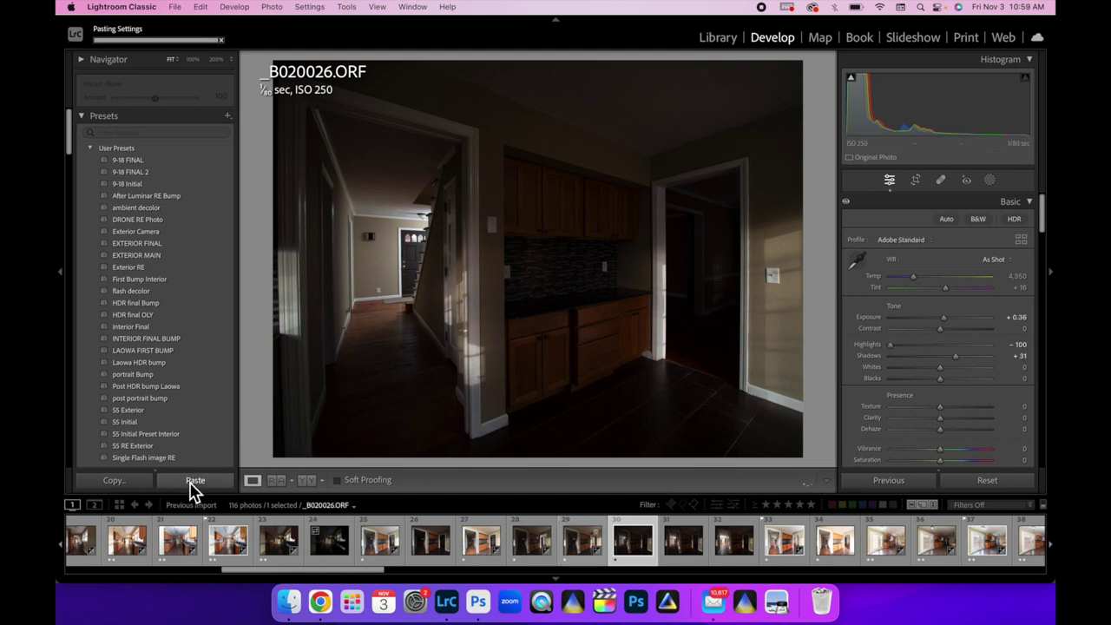
{"action": "left_click_drag", "start_coordinate": [929, 347], "coordinate": [936, 345]}
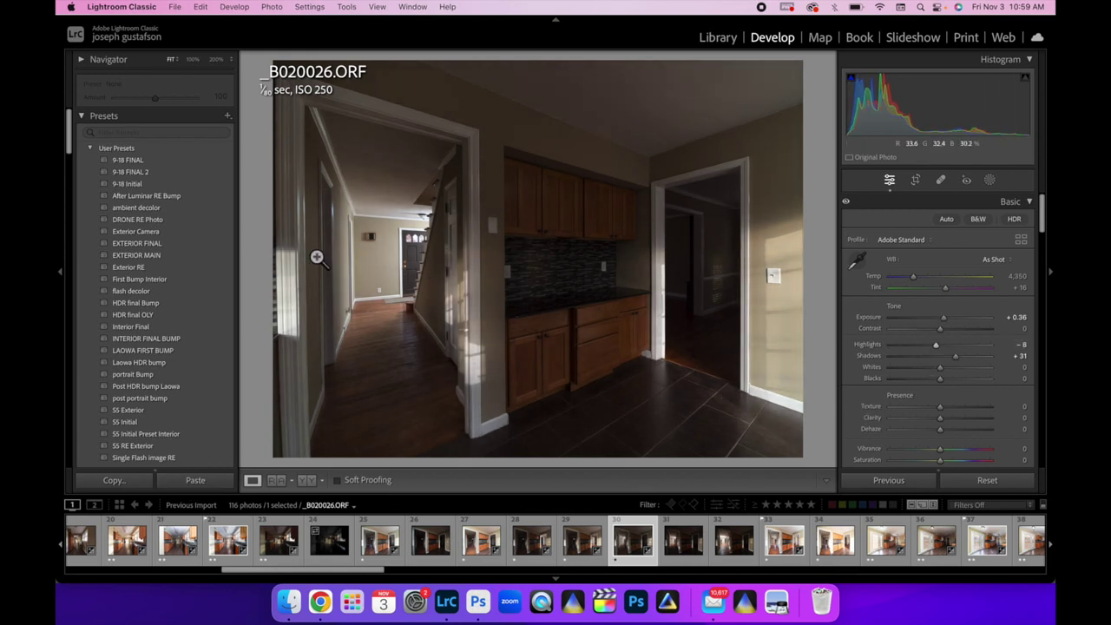
- View _B020027.ORF and _B020028.ORF, then paste the copied settings onto _B020029.ORF and set its exposure to -0.28
{"action": "left_click", "coordinate": [684, 542]}
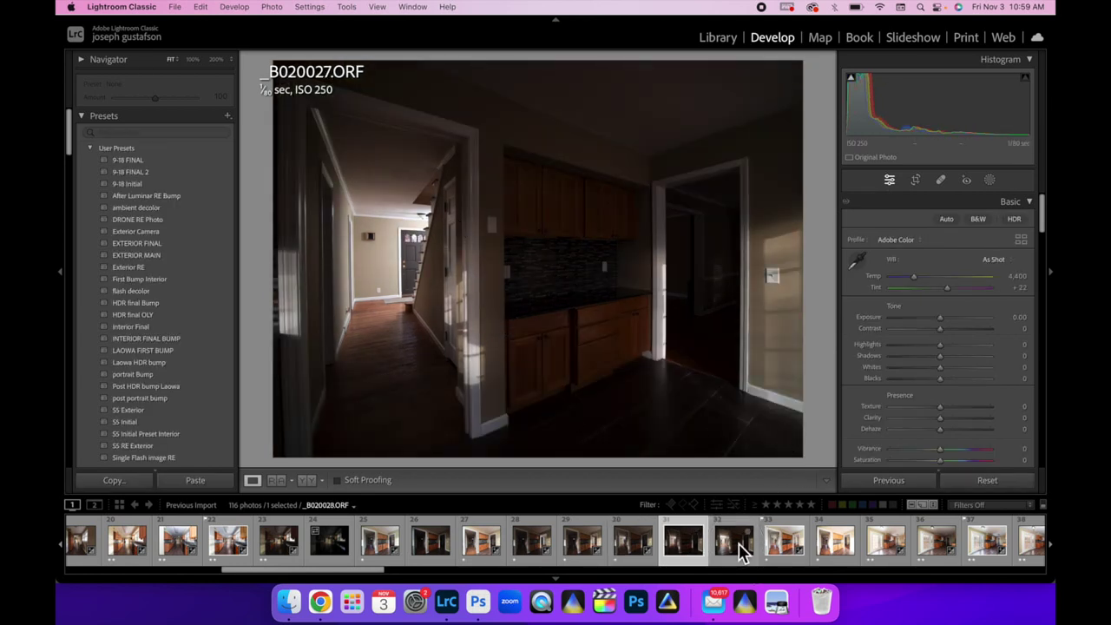
{"action": "left_click", "coordinate": [735, 543]}
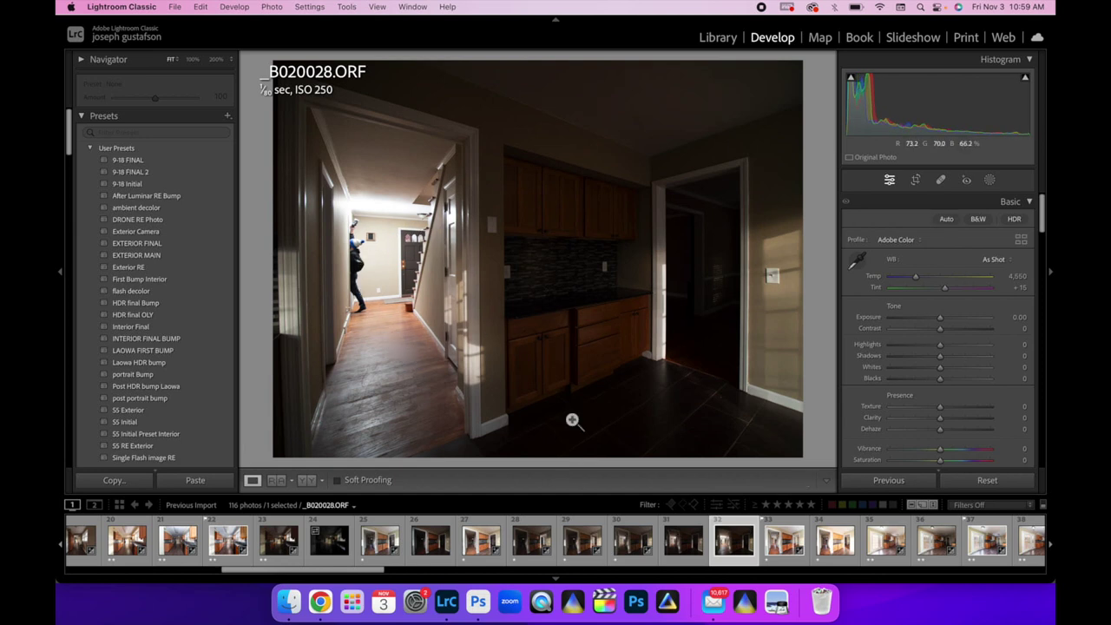
{"action": "left_click", "coordinate": [830, 549]}
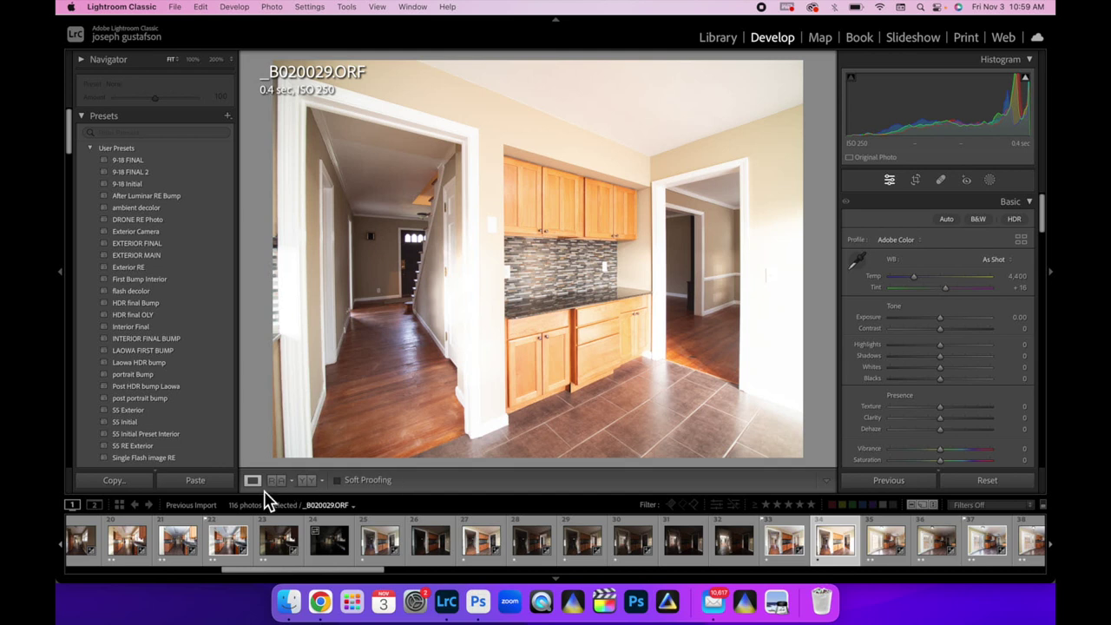
{"action": "left_click", "coordinate": [207, 485]}
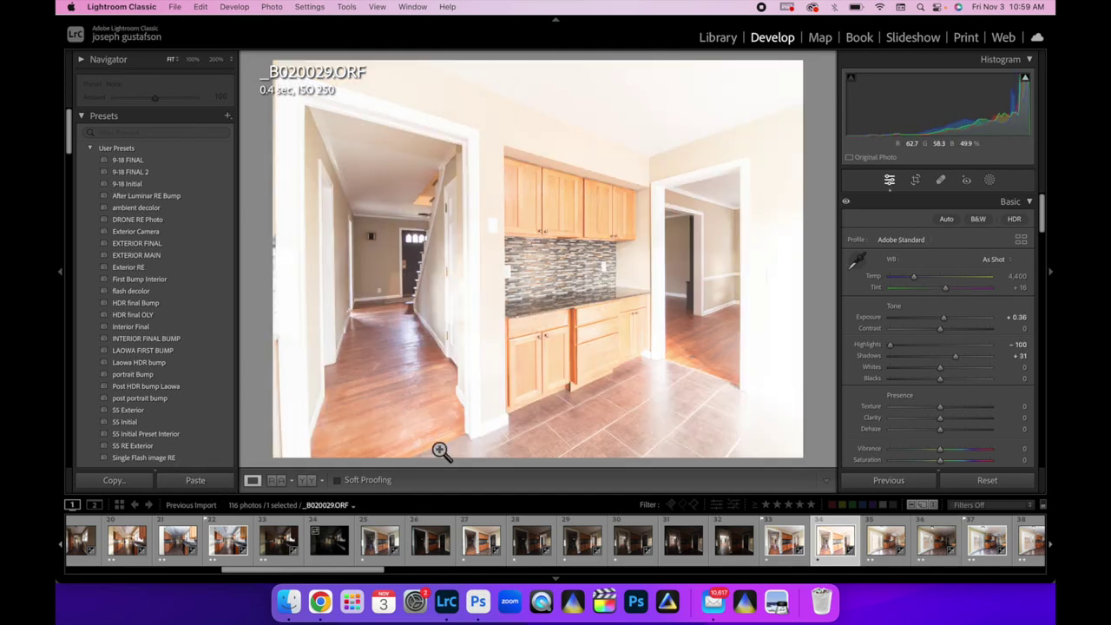
{"action": "left_click_drag", "start_coordinate": [963, 104], "coordinate": [940, 104]}
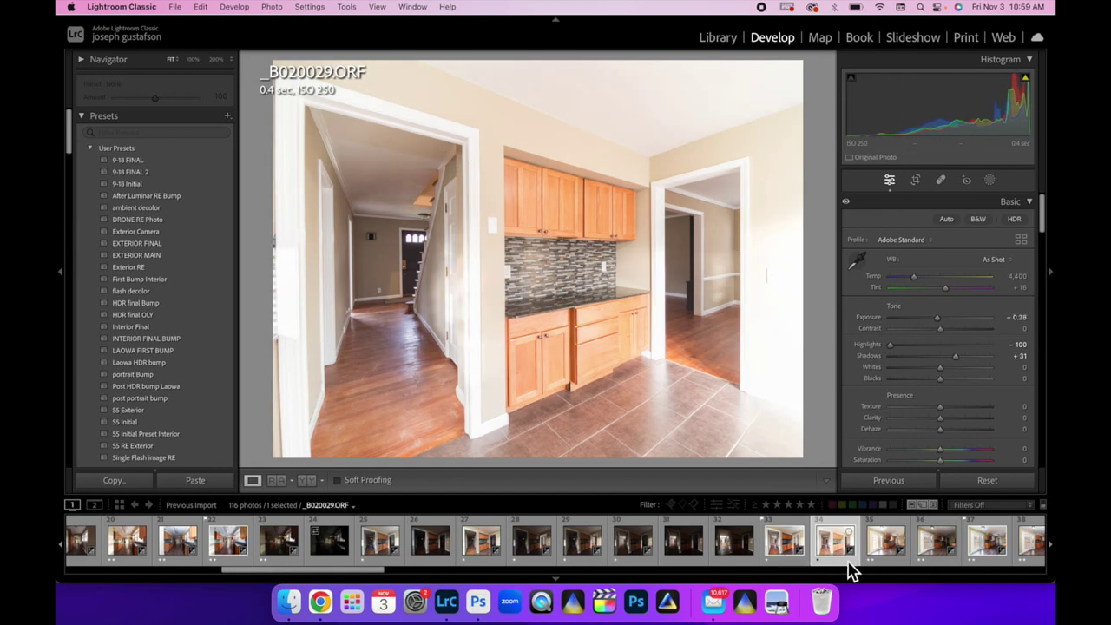
- Select _B020021, _B020023, _B020024, _B020025, _B020026 and _B020029 together and open them as layers in Photoshop
{"action": "left_click", "coordinate": [629, 559]}
{"action": "left_click_drag", "start_coordinate": [629, 560], "coordinate": [371, 555]}
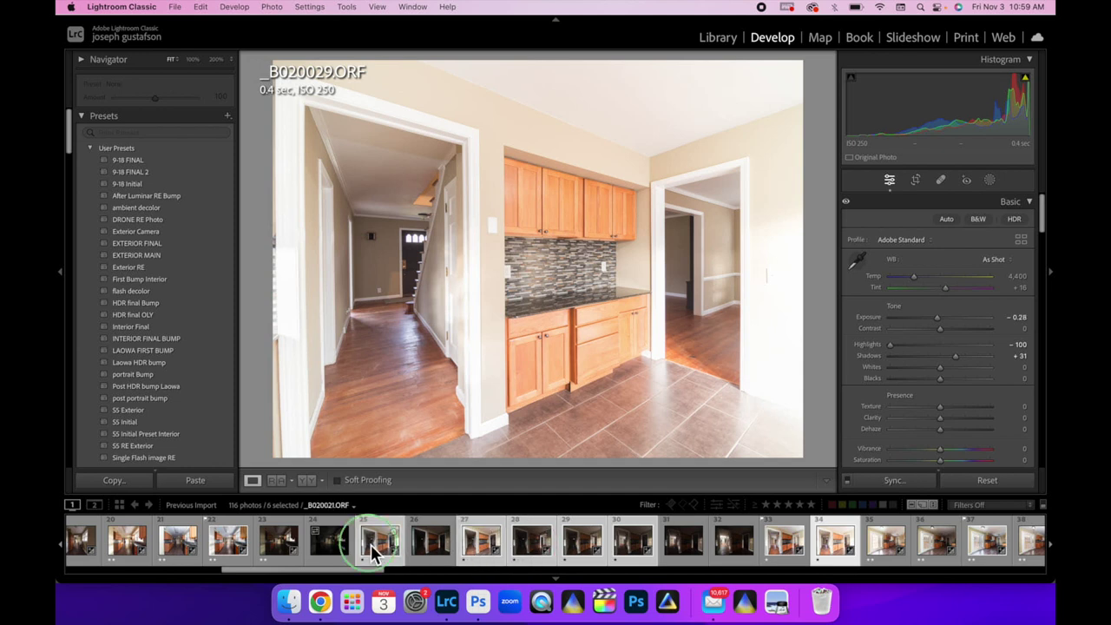
{"action": "right_click", "coordinate": [371, 556]}
{"action": "mouse_move", "coordinate": [476, 276]}
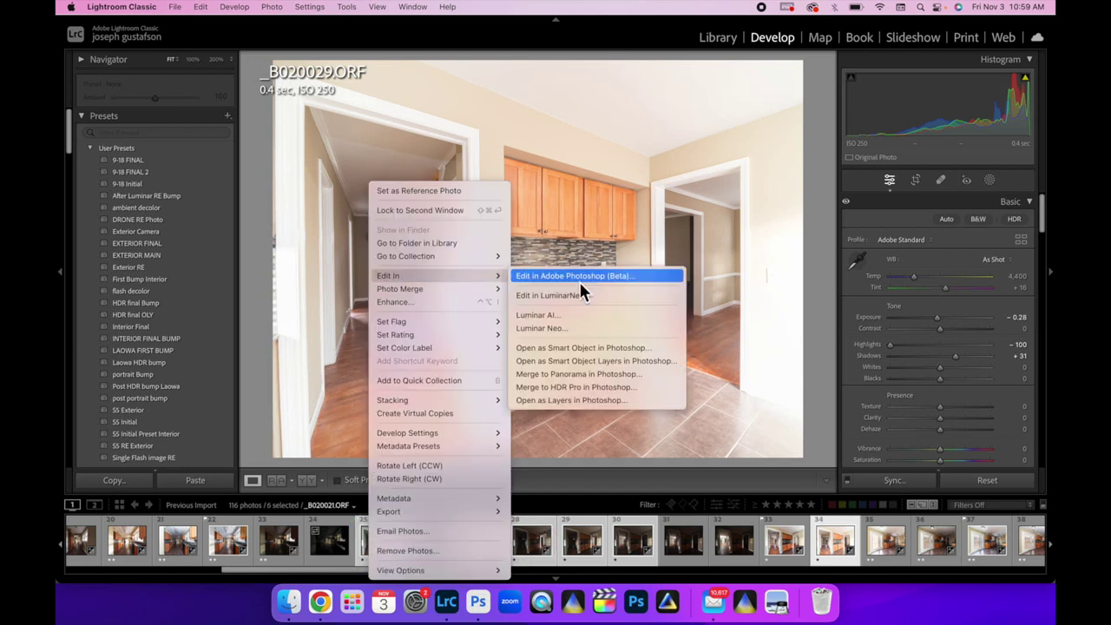
{"action": "left_click", "coordinate": [560, 400]}
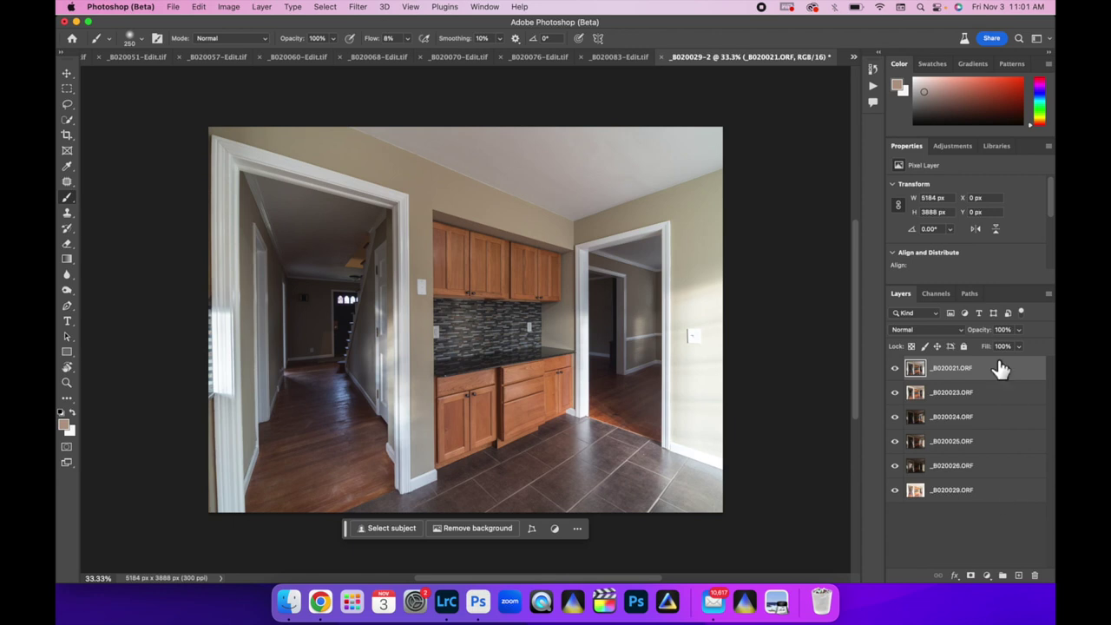
- Auto-align all six photo layers with the Auto projection, then deselect the layers
{"action": "left_click", "coordinate": [993, 494], "text": "shift"}
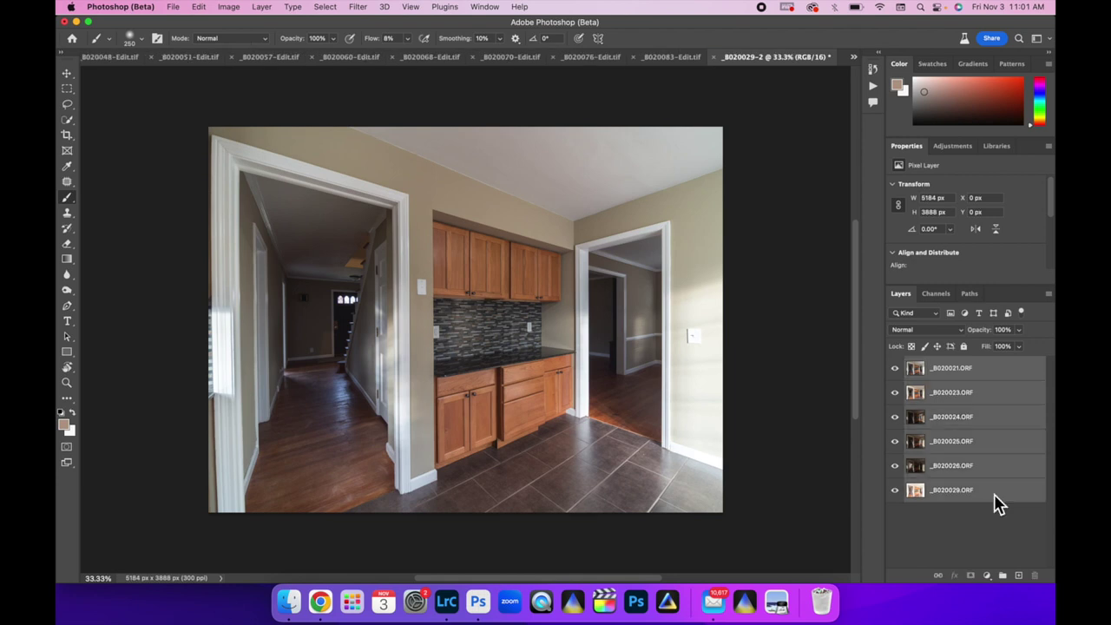
{"action": "left_click", "coordinate": [199, 7]}
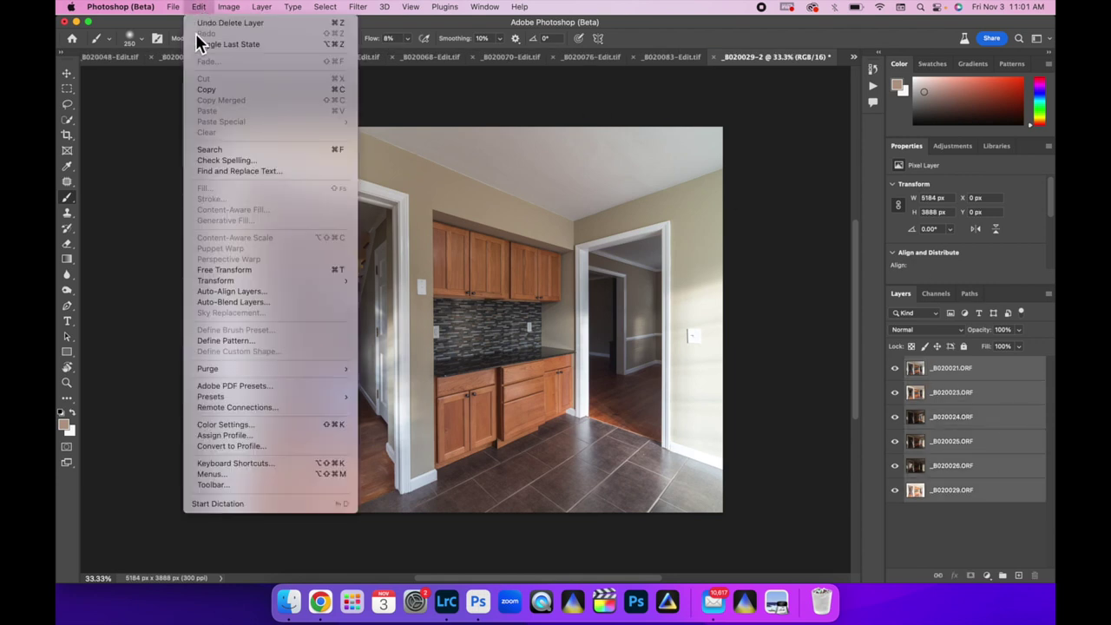
{"action": "left_click", "coordinate": [216, 289]}
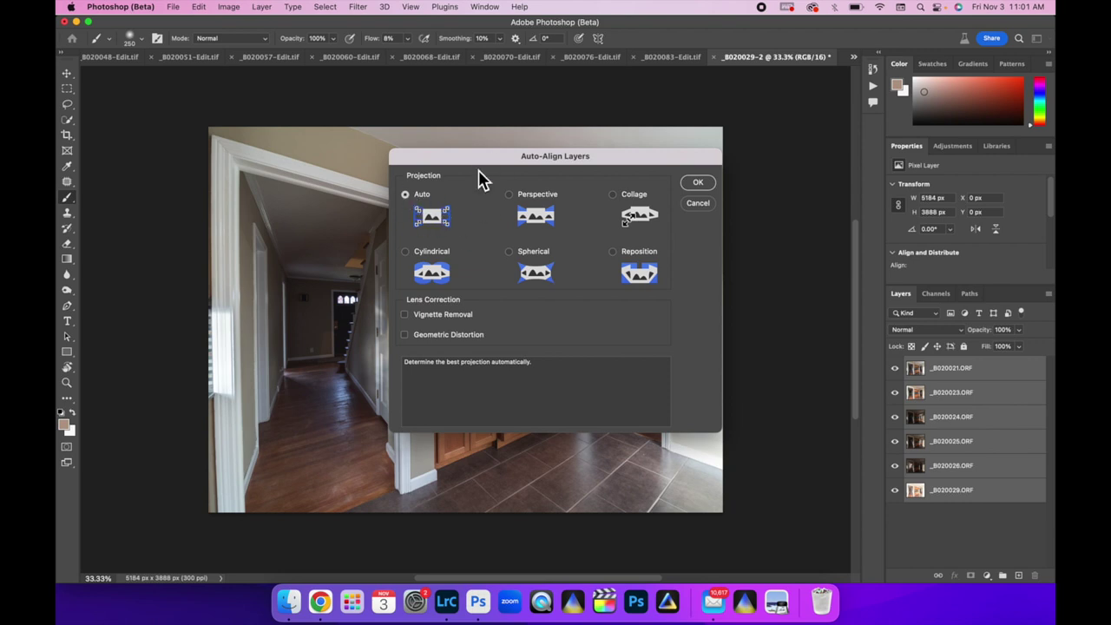
{"action": "left_click", "coordinate": [700, 184]}
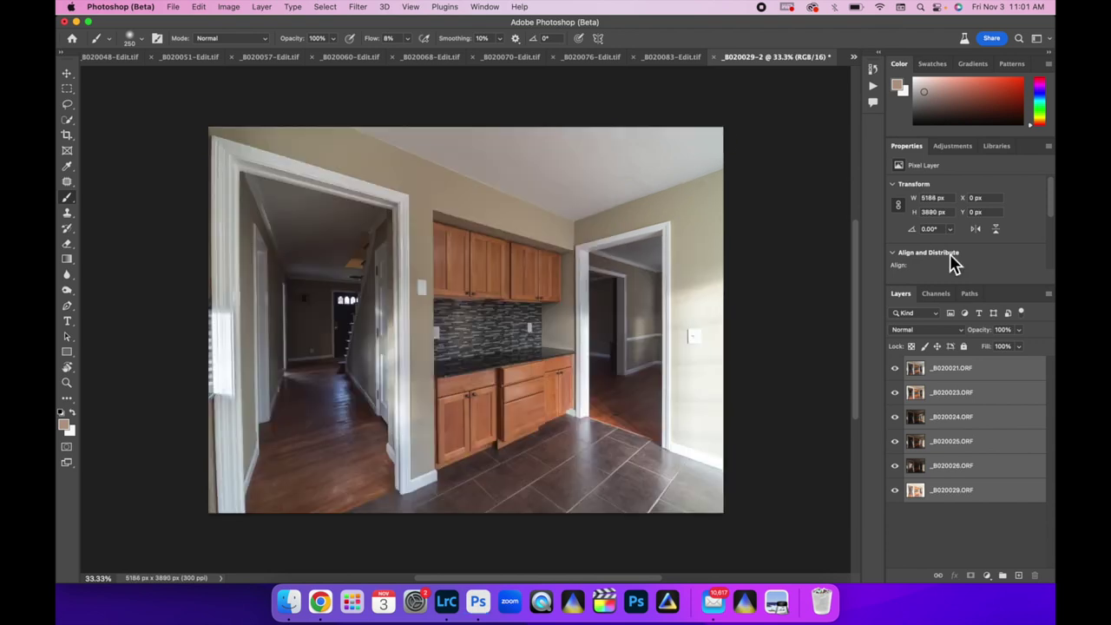
{"action": "left_click", "coordinate": [949, 543]}
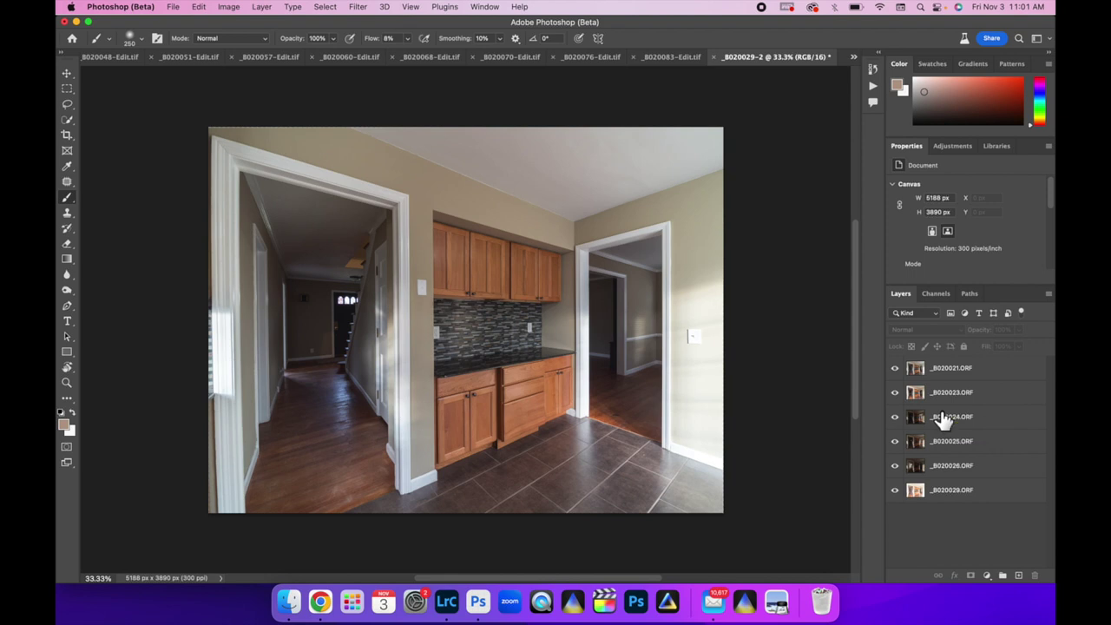
- Hide the layers one by one from _B020021.ORF down to inspect each exposure, then show all again except _B020021.ORF
{"action": "left_click", "coordinate": [895, 368]}
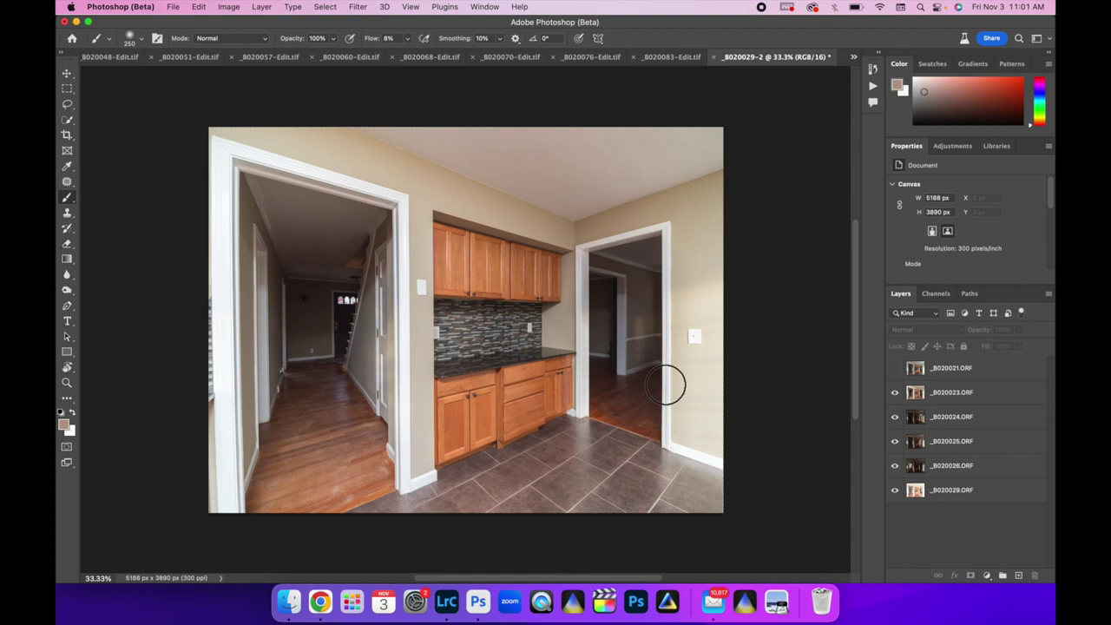
{"action": "left_click", "coordinate": [894, 394]}
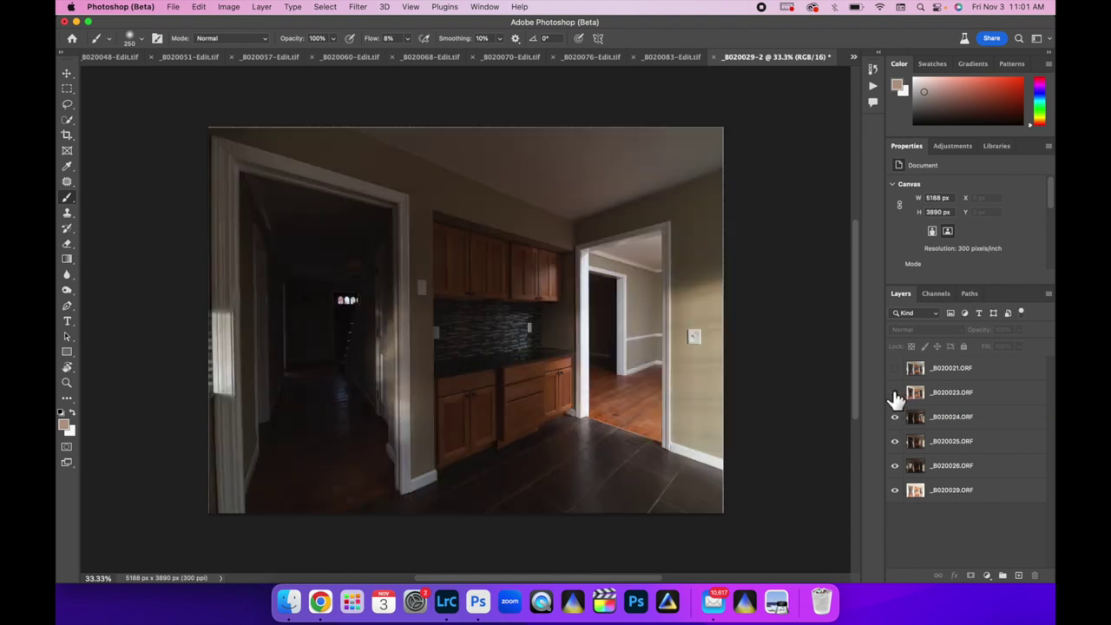
{"action": "left_click", "coordinate": [894, 418]}
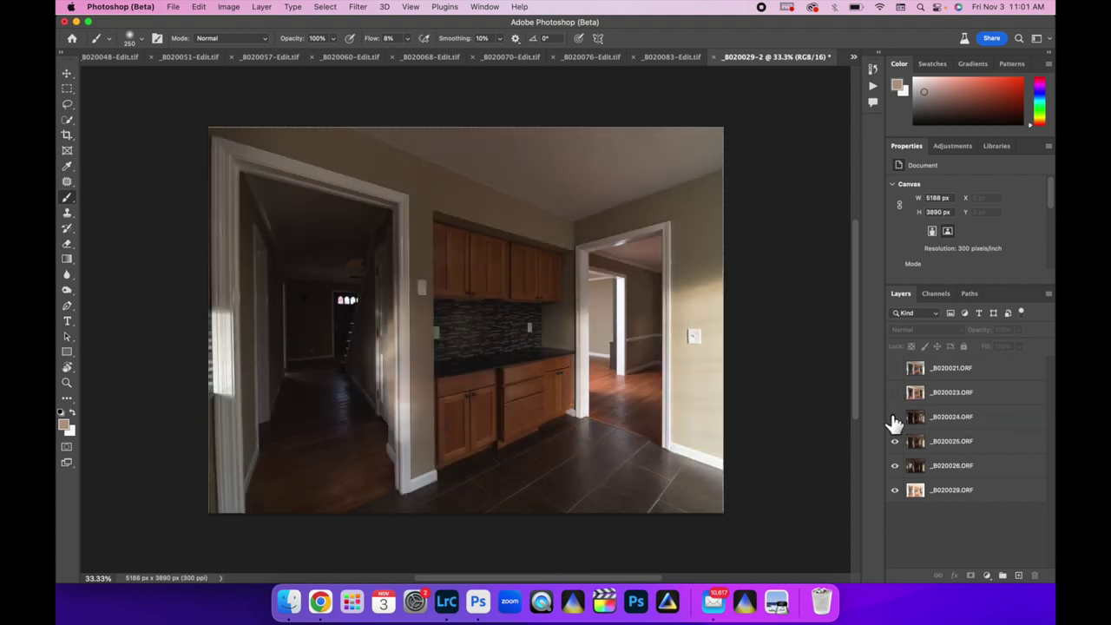
{"action": "left_click", "coordinate": [895, 442]}
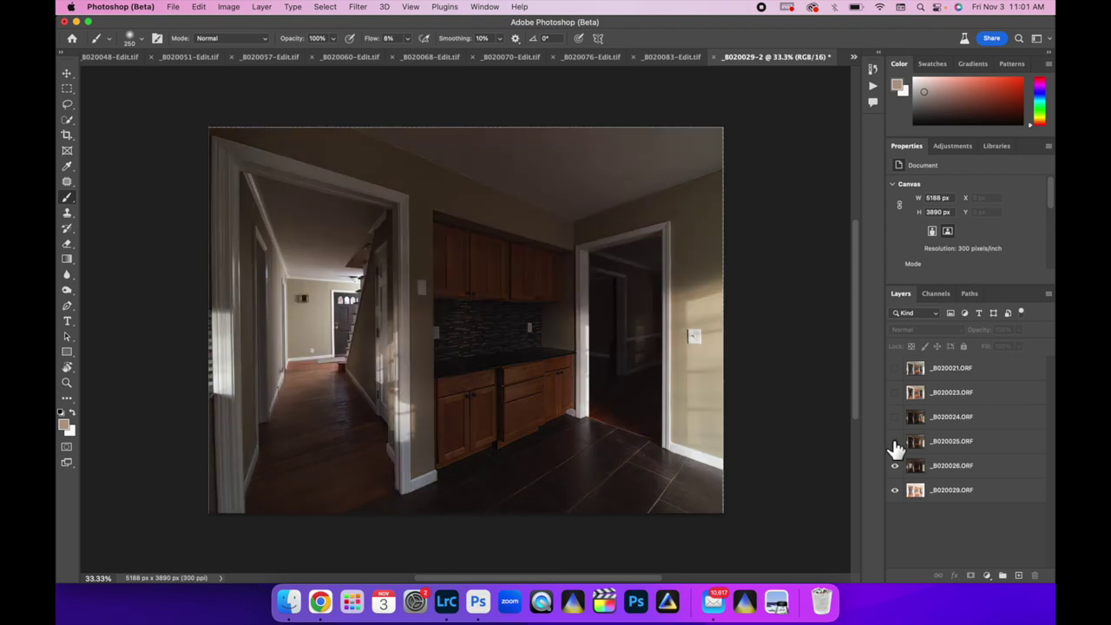
{"action": "left_click", "coordinate": [894, 466]}
{"action": "left_click", "coordinate": [894, 466]}
{"action": "left_click", "coordinate": [894, 441]}
{"action": "left_click", "coordinate": [894, 417]}
{"action": "left_click", "coordinate": [894, 392]}
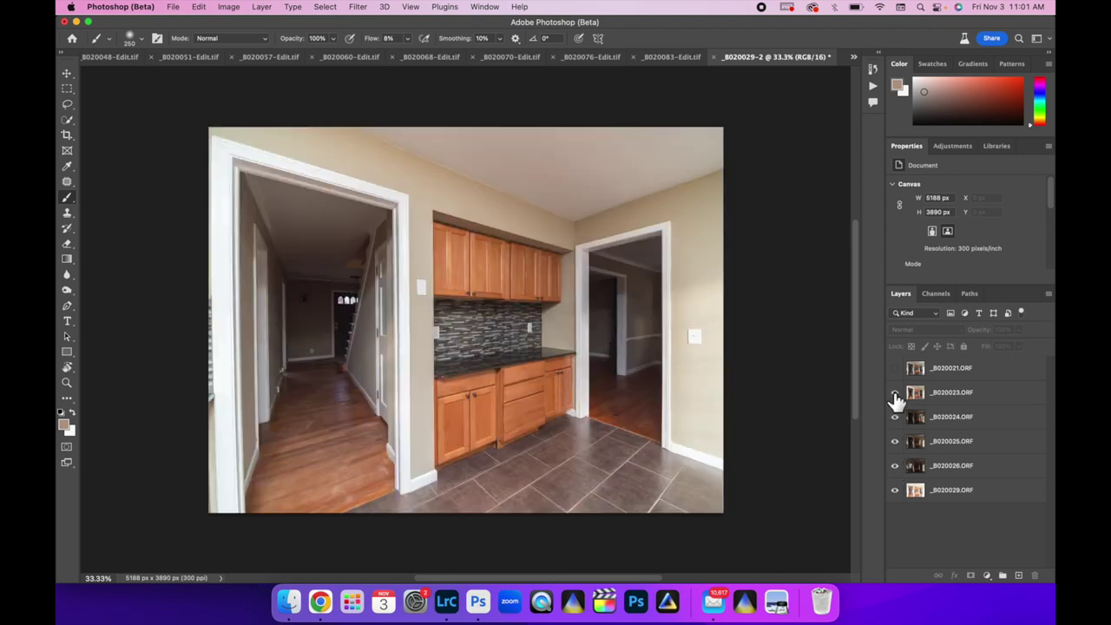
- Move the _B020024.ORF layer above _B020023.ORF and set its blend mode to Lighten
{"action": "left_click_drag", "start_coordinate": [977, 426], "coordinate": [975, 393]}
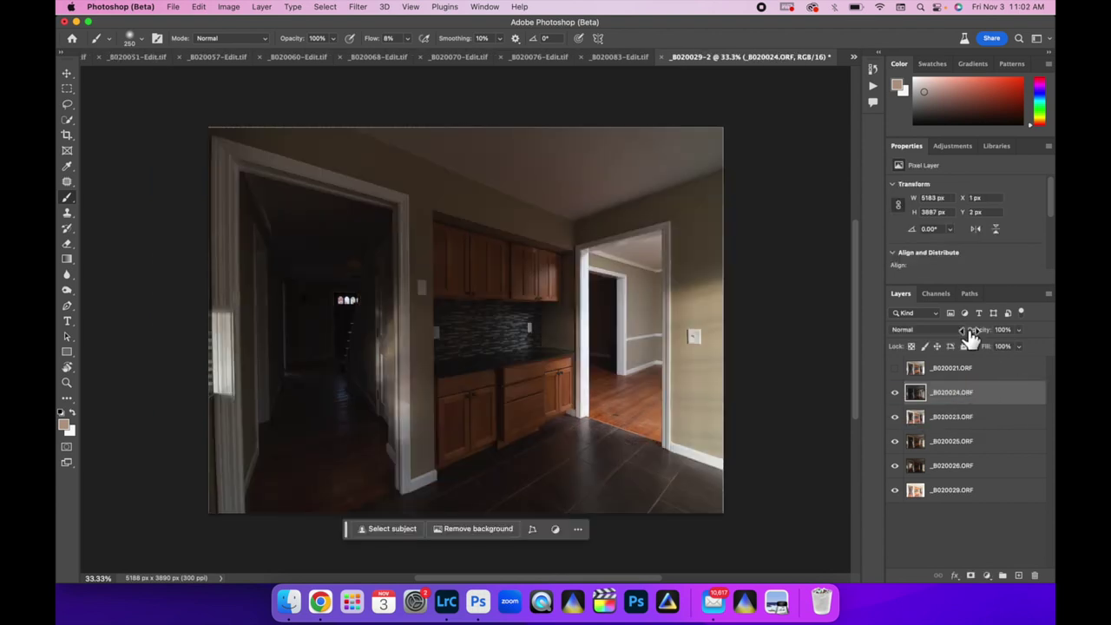
{"action": "left_click", "coordinate": [950, 329]}
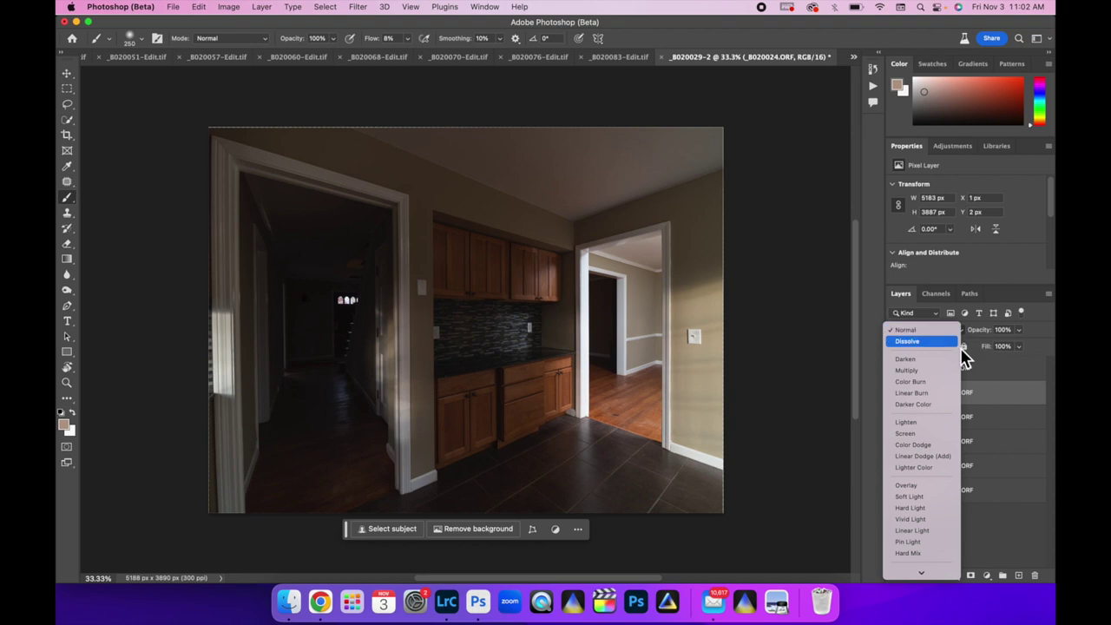
{"action": "left_click", "coordinate": [922, 422]}
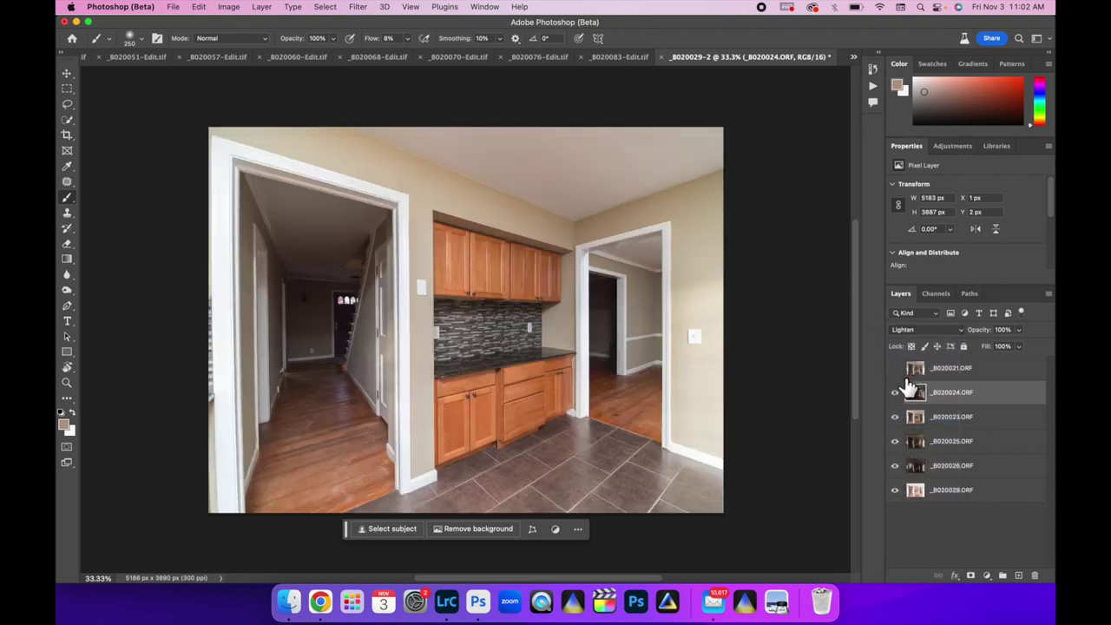
- Toggle the _B020024.ORF layer's visibility repeatedly to compare the doorway beside the cabinets with and without it
{"action": "left_click", "coordinate": [894, 393]}
{"action": "left_click", "coordinate": [894, 395]}
{"action": "left_click", "coordinate": [895, 395]}
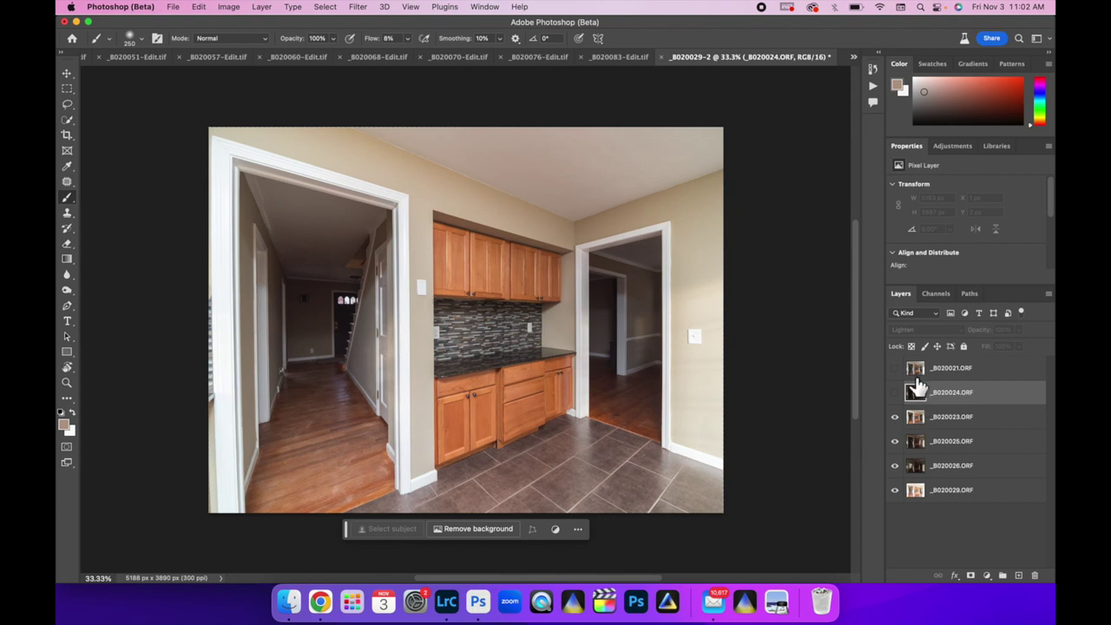
{"action": "left_click", "coordinate": [894, 396]}
{"action": "left_click", "coordinate": [895, 397]}
{"action": "left_click", "coordinate": [895, 397]}
{"action": "left_click", "coordinate": [895, 399]}
{"action": "left_click", "coordinate": [895, 397]}
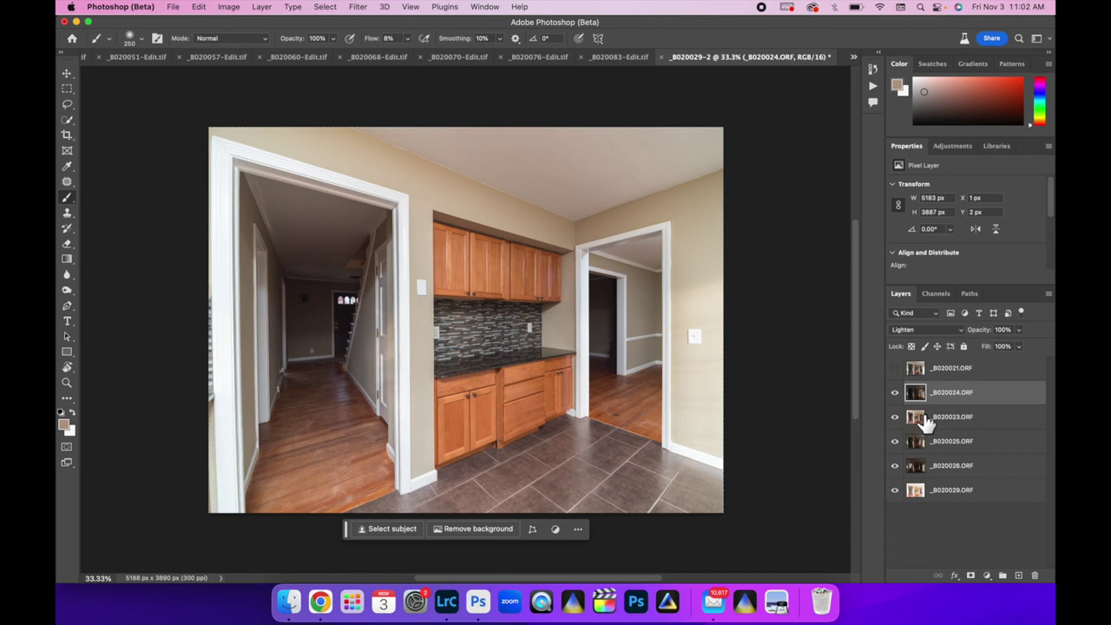
- Move the _B020025.ORF layer above _B020024.ORF, set its blend mode to Lighten and compare the image with and without it
{"action": "left_click_drag", "start_coordinate": [917, 420], "coordinate": [968, 391]}
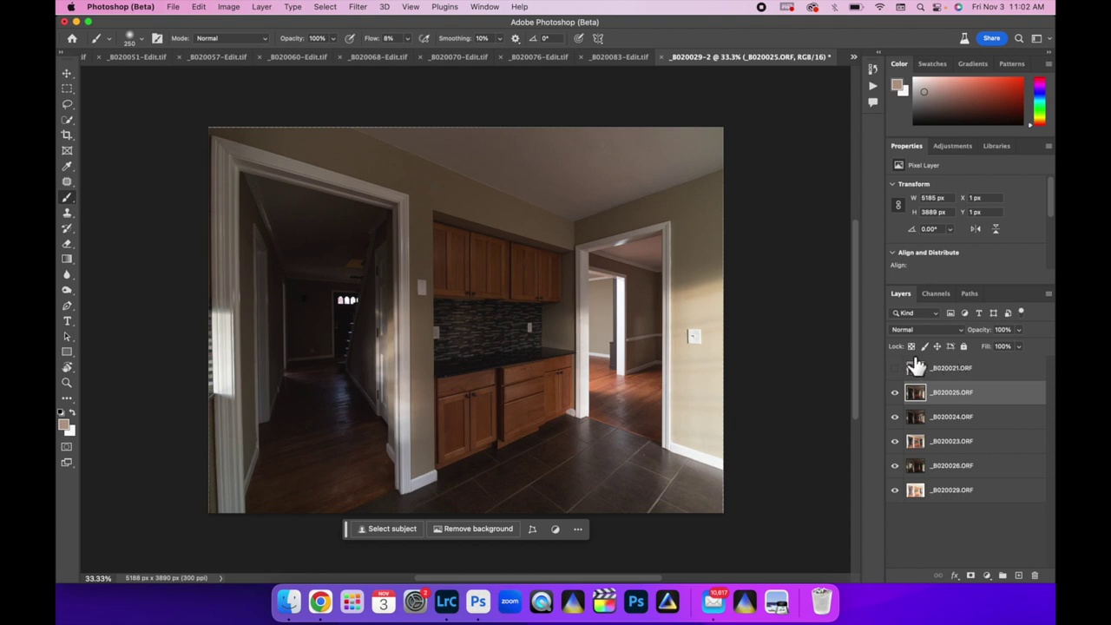
{"action": "left_click", "coordinate": [953, 332]}
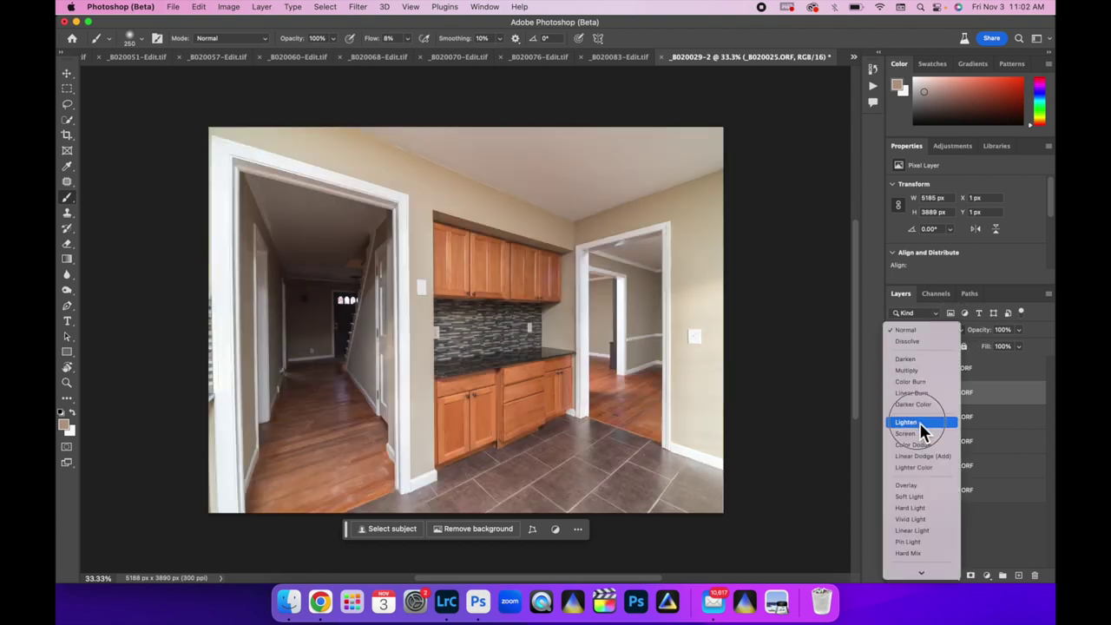
{"action": "left_click", "coordinate": [918, 421]}
{"action": "left_click", "coordinate": [895, 392]}
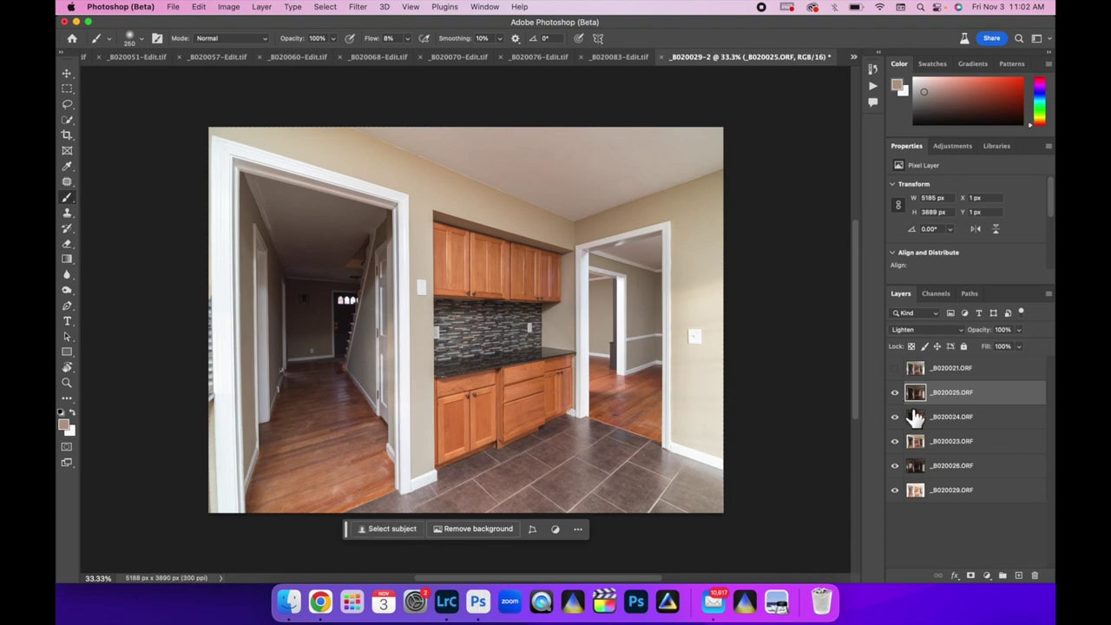
{"action": "left_click", "coordinate": [894, 395]}
{"action": "left_click", "coordinate": [896, 396]}
{"action": "left_click", "coordinate": [895, 395]}
{"action": "left_click", "coordinate": [896, 395]}
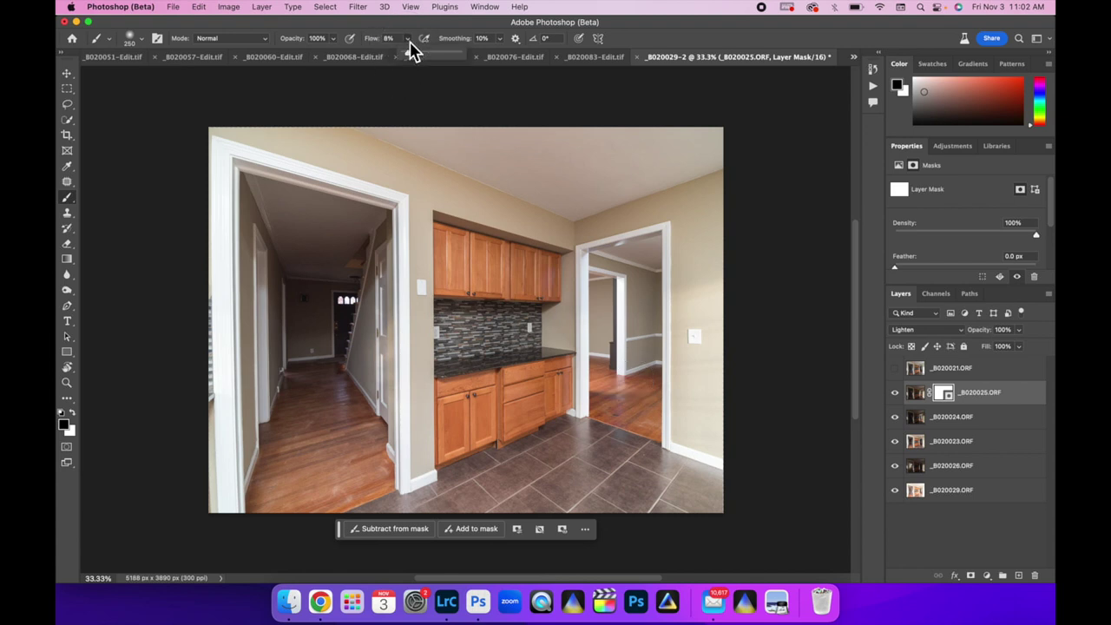
- On a layer mask for _B020025.ORF, paint black at 5% flow over the wood floor beyond the right doorway
{"action": "left_click", "coordinate": [410, 53]}
{"action": "mouse_move", "coordinate": [633, 380]}
{"action": "left_mouse_down"}
{"action": "mouse_move", "coordinate": [579, 395]}
{"action": "mouse_move", "coordinate": [589, 388]}
{"action": "mouse_move", "coordinate": [610, 402]}
{"action": "mouse_move", "coordinate": [598, 392]}
{"action": "mouse_move", "coordinate": [628, 394]}
{"action": "left_mouse_up"}
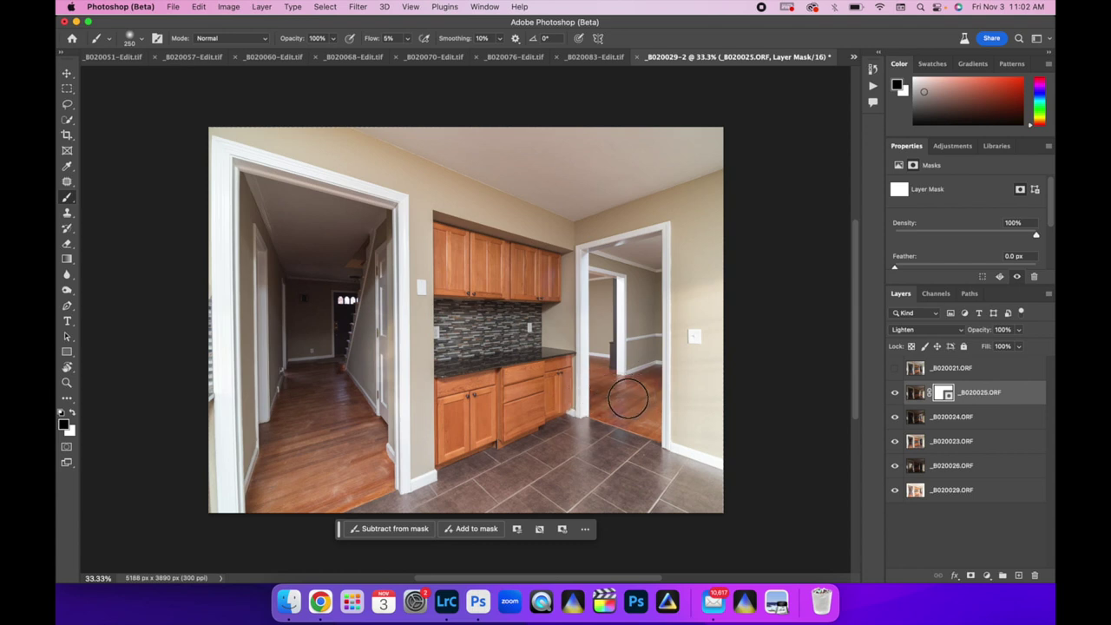
- Toggle the masked _B020025.ORF layer's visibility repeatedly to examine its effect on the right doorway
{"action": "left_click", "coordinate": [894, 392]}
{"action": "left_click", "coordinate": [895, 392]}
{"action": "left_click", "coordinate": [894, 392]}
{"action": "left_click", "coordinate": [894, 392]}
{"action": "left_click", "coordinate": [895, 392]}
{"action": "left_click", "coordinate": [894, 392]}
{"action": "left_click", "coordinate": [895, 393]}
{"action": "left_click", "coordinate": [894, 393]}
{"action": "left_click", "coordinate": [895, 393]}
{"action": "left_click", "coordinate": [895, 393]}
{"action": "left_click", "coordinate": [895, 394]}
{"action": "left_click", "coordinate": [894, 393]}
{"action": "left_click", "coordinate": [895, 392]}
{"action": "left_click", "coordinate": [894, 392]}
{"action": "left_click", "coordinate": [894, 392]}
{"action": "left_click", "coordinate": [894, 392]}
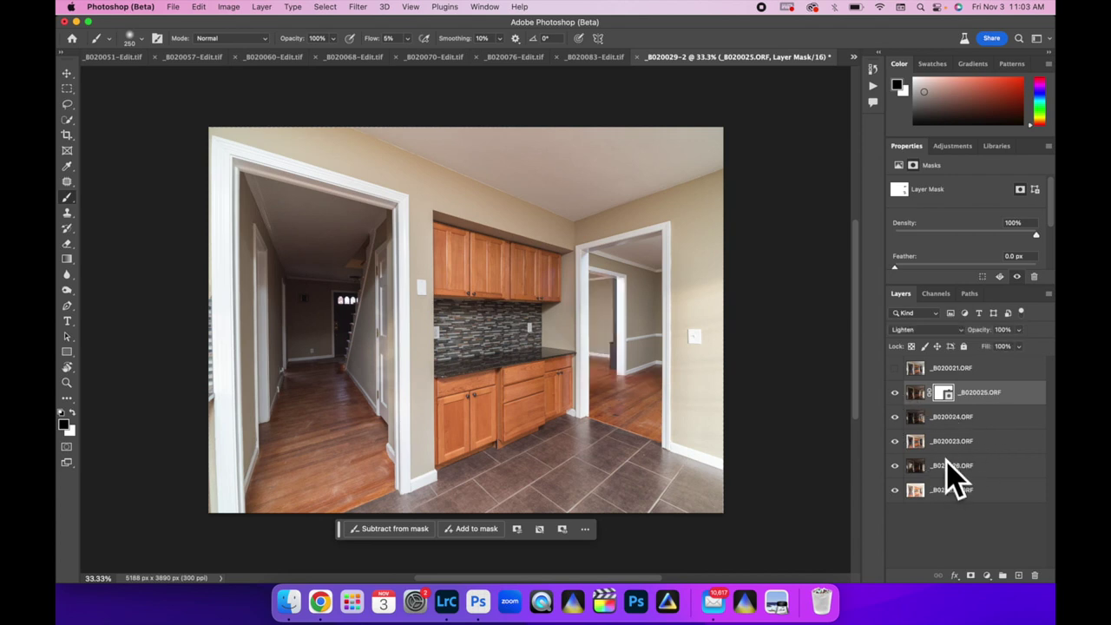
- Move the _B020026.ORF layer above _B020025.ORF, set its blend mode to Lighten and compare the hallway with and without it
{"action": "left_click_drag", "start_coordinate": [974, 422], "coordinate": [971, 390]}
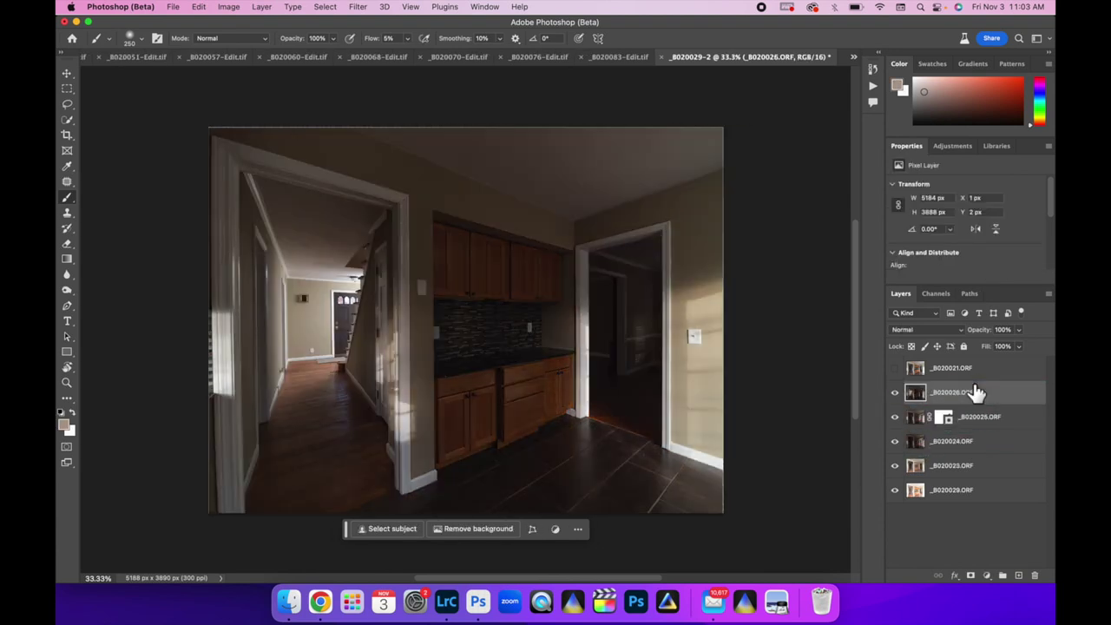
{"action": "left_click", "coordinate": [959, 338]}
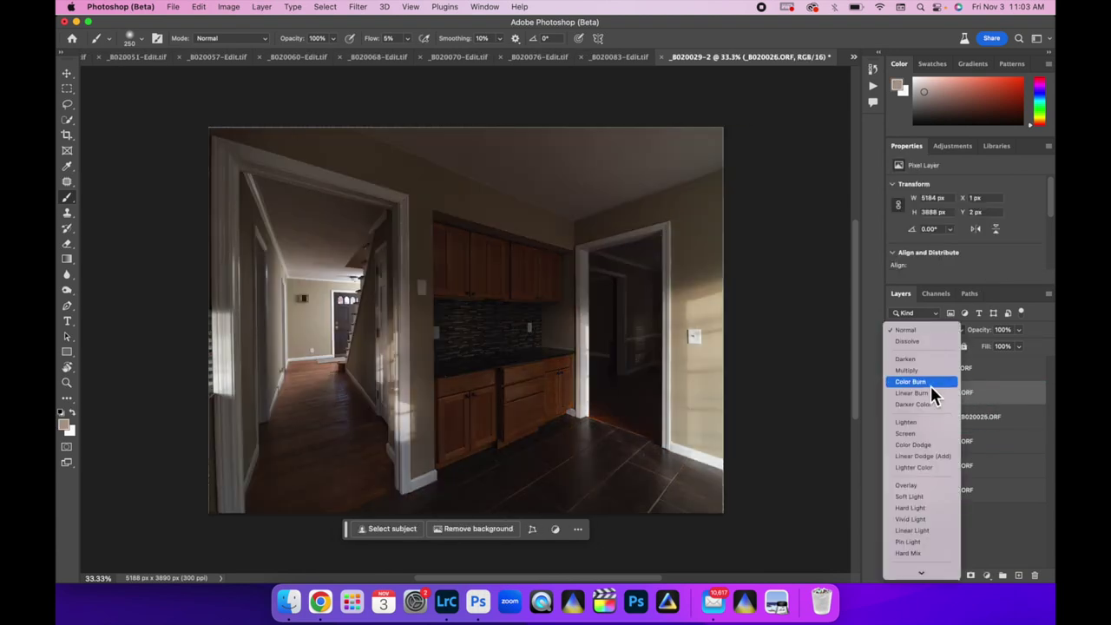
{"action": "left_click", "coordinate": [921, 423]}
{"action": "left_click", "coordinate": [894, 394]}
{"action": "left_click", "coordinate": [895, 395]}
{"action": "left_click", "coordinate": [894, 395]}
{"action": "left_click", "coordinate": [894, 394]}
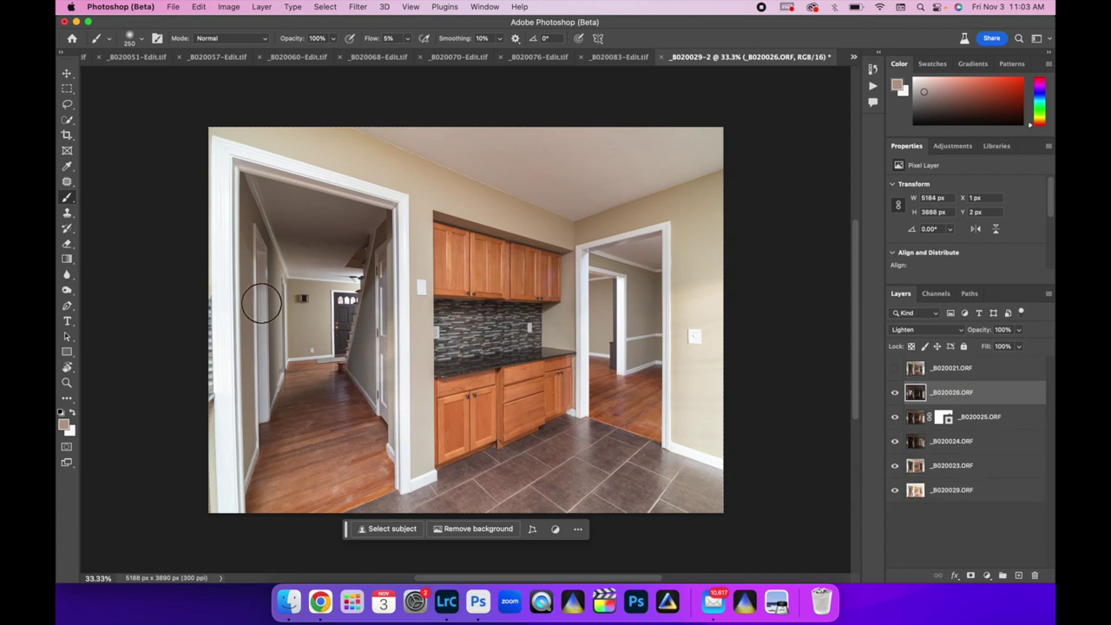
- Move the _B020029.ORF layer above _B020026.ORF, keep its blend mode Normal and hide it with an inverted black layer mask
{"action": "left_click_drag", "start_coordinate": [995, 496], "coordinate": [981, 394]}
{"action": "left_click", "coordinate": [960, 331]}
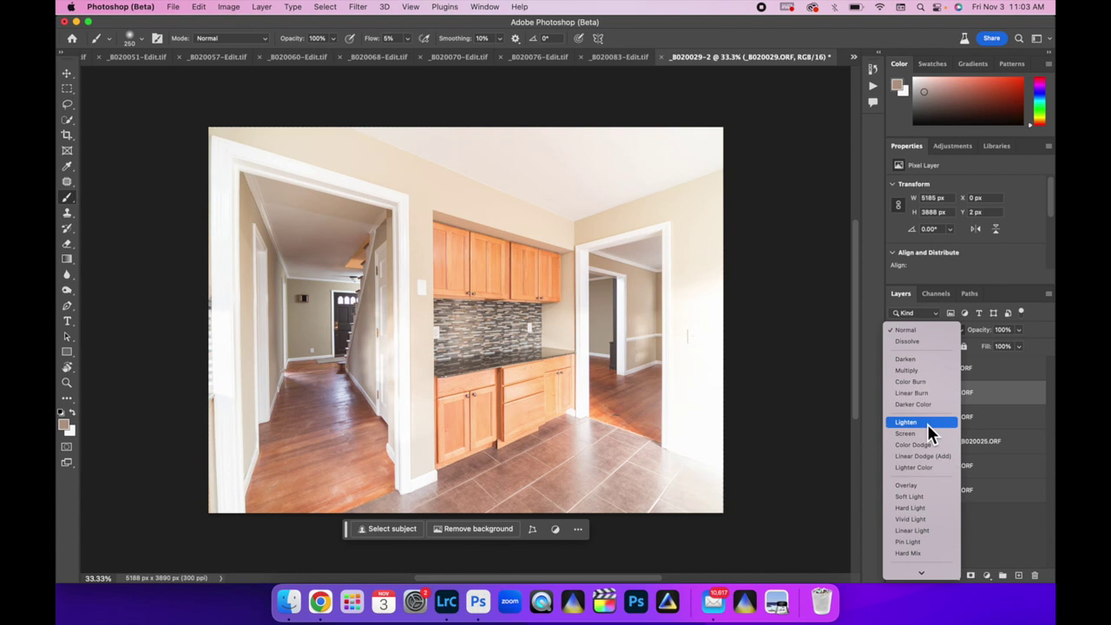
{"action": "left_click", "coordinate": [924, 330]}
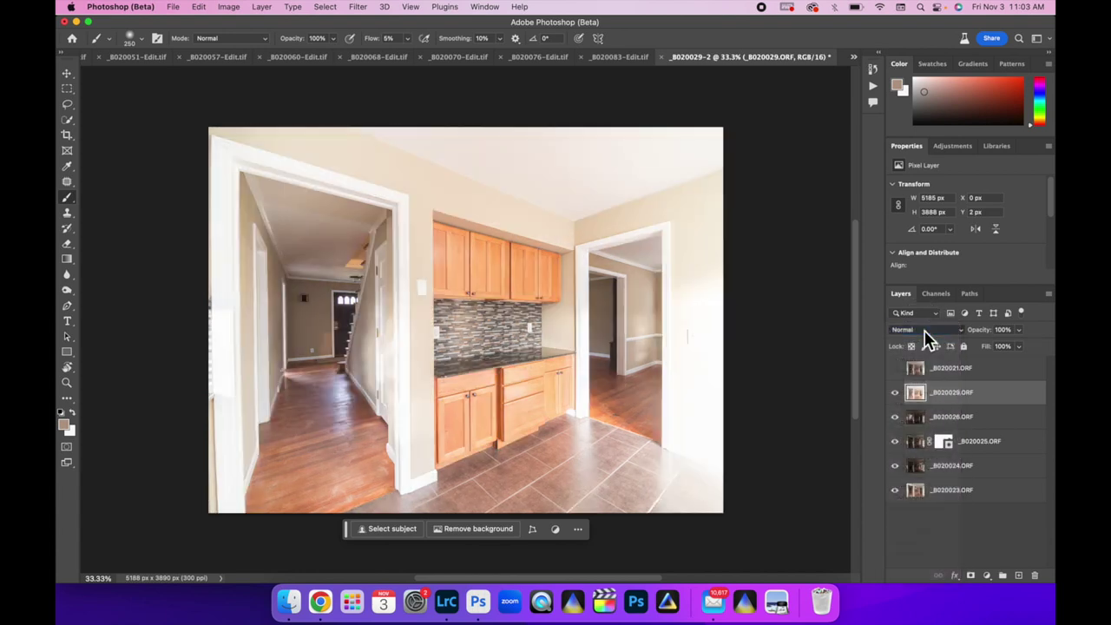
{"action": "left_click", "coordinate": [971, 575]}
{"action": "key", "text": "super+i"}
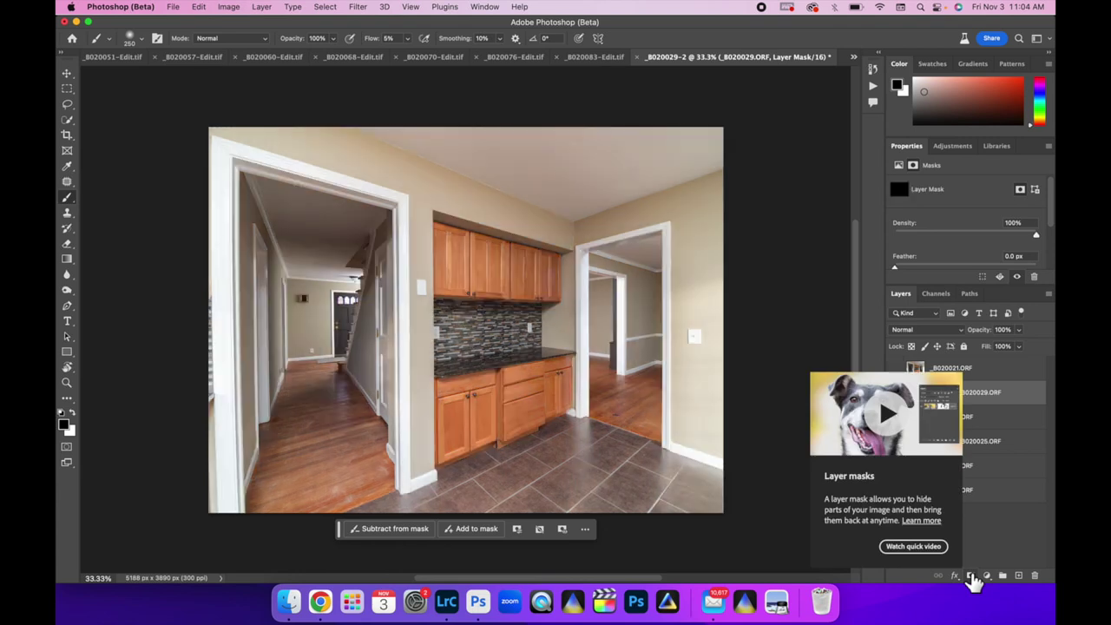
- Paint white on the _B020029.ORF mask with a size 500 brush to reveal the brighter hallway through the left doorway
{"action": "key", "text": "x"}
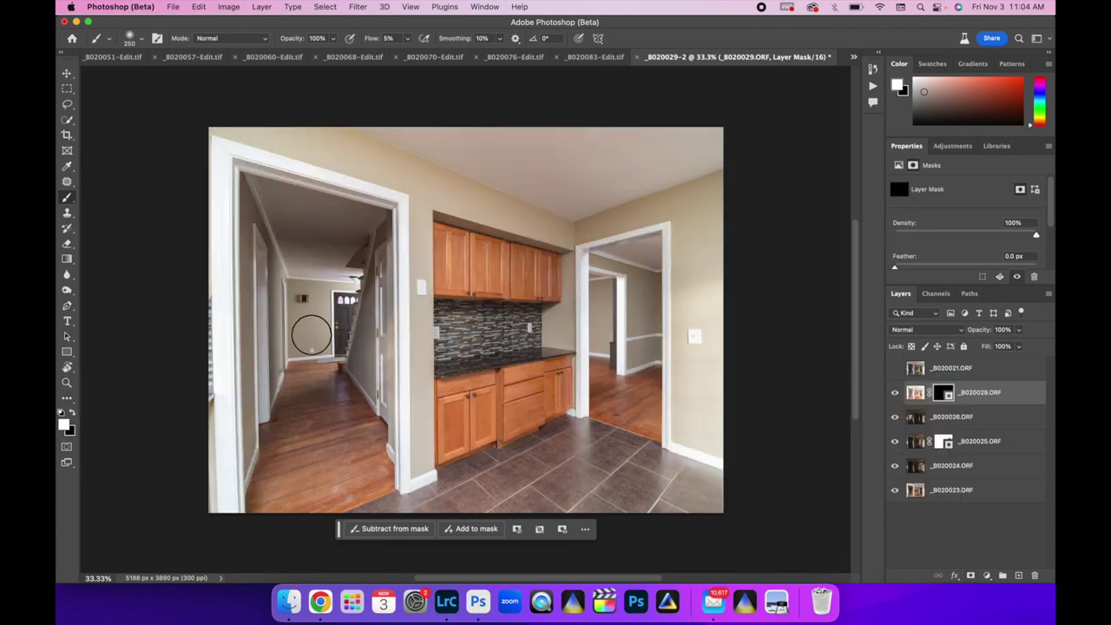
{"action": "key", "text": "bracketright"}
{"action": "key", "text": "bracketright"}
{"action": "key", "text": "bracketright"}
{"action": "key", "text": "bracketright"}
{"action": "key", "text": "bracketright"}
{"action": "key", "text": "bracketright"}
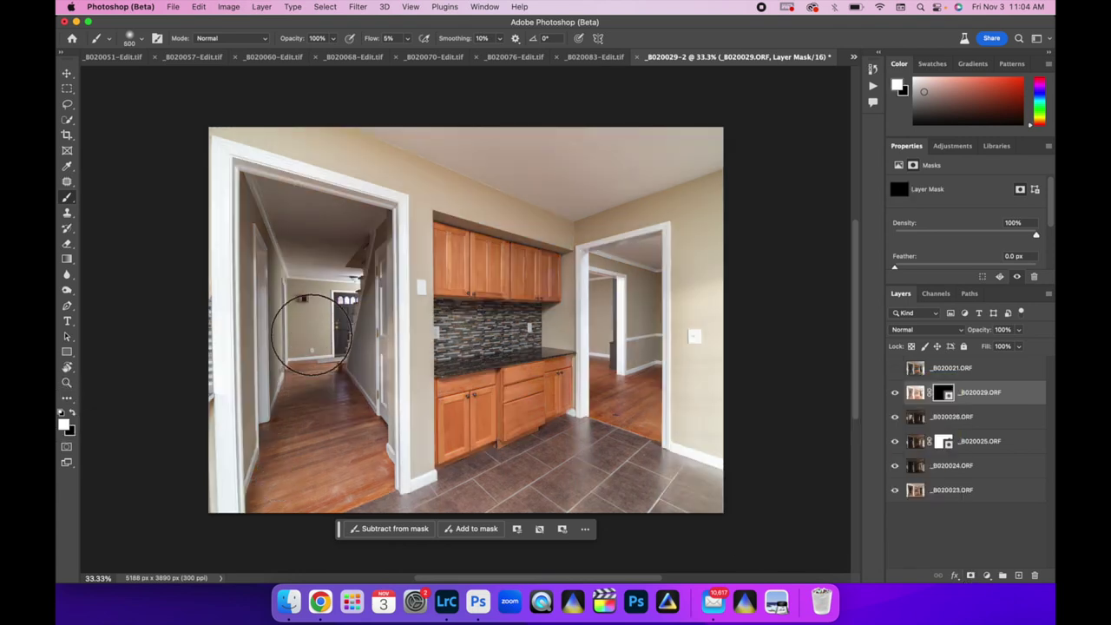
{"action": "mouse_move", "coordinate": [312, 334]}
{"action": "left_mouse_down"}
{"action": "mouse_move", "coordinate": [305, 248]}
{"action": "mouse_move", "coordinate": [336, 256]}
{"action": "mouse_move", "coordinate": [284, 223]}
{"action": "mouse_move", "coordinate": [321, 234]}
{"action": "mouse_move", "coordinate": [296, 246]}
{"action": "mouse_move", "coordinate": [294, 223]}
{"action": "mouse_move", "coordinate": [286, 249]}
{"action": "mouse_move", "coordinate": [252, 277]}
{"action": "mouse_move", "coordinate": [311, 227]}
{"action": "mouse_move", "coordinate": [356, 244]}
{"action": "mouse_move", "coordinate": [330, 254]}
{"action": "mouse_move", "coordinate": [355, 221]}
{"action": "mouse_move", "coordinate": [366, 264]}
{"action": "mouse_move", "coordinate": [360, 247]}
{"action": "mouse_move", "coordinate": [419, 229]}
{"action": "mouse_move", "coordinate": [306, 207]}
{"action": "mouse_move", "coordinate": [329, 230]}
{"action": "mouse_move", "coordinate": [273, 213]}
{"action": "mouse_move", "coordinate": [358, 250]}
{"action": "mouse_move", "coordinate": [399, 381]}
{"action": "mouse_move", "coordinate": [393, 349]}
{"action": "mouse_move", "coordinate": [353, 402]}
{"action": "mouse_move", "coordinate": [304, 368]}
{"action": "mouse_move", "coordinate": [337, 460]}
{"action": "mouse_move", "coordinate": [303, 514]}
{"action": "mouse_move", "coordinate": [253, 245]}
{"action": "mouse_move", "coordinate": [257, 211]}
{"action": "mouse_move", "coordinate": [299, 434]}
{"action": "mouse_move", "coordinate": [257, 432]}
{"action": "mouse_move", "coordinate": [271, 414]}
{"action": "mouse_move", "coordinate": [279, 483]}
{"action": "mouse_move", "coordinate": [318, 411]}
{"action": "mouse_move", "coordinate": [360, 425]}
{"action": "mouse_move", "coordinate": [388, 375]}
{"action": "mouse_move", "coordinate": [367, 409]}
{"action": "mouse_move", "coordinate": [360, 316]}
{"action": "mouse_move", "coordinate": [357, 379]}
{"action": "mouse_move", "coordinate": [356, 369]}
{"action": "mouse_move", "coordinate": [366, 228]}
{"action": "mouse_move", "coordinate": [370, 447]}
{"action": "mouse_move", "coordinate": [368, 314]}
{"action": "mouse_move", "coordinate": [376, 374]}
{"action": "mouse_move", "coordinate": [290, 304]}
{"action": "mouse_move", "coordinate": [257, 364]}
{"action": "mouse_move", "coordinate": [274, 300]}
{"action": "mouse_move", "coordinate": [314, 367]}
{"action": "mouse_move", "coordinate": [280, 473]}
{"action": "mouse_move", "coordinate": [254, 454]}
{"action": "mouse_move", "coordinate": [247, 503]}
{"action": "mouse_move", "coordinate": [259, 452]}
{"action": "mouse_move", "coordinate": [294, 493]}
{"action": "mouse_move", "coordinate": [272, 471]}
{"action": "mouse_move", "coordinate": [254, 518]}
{"action": "mouse_move", "coordinate": [249, 487]}
{"action": "mouse_move", "coordinate": [284, 536]}
{"action": "mouse_move", "coordinate": [263, 471]}
{"action": "mouse_move", "coordinate": [338, 476]}
{"action": "mouse_move", "coordinate": [355, 412]}
{"action": "mouse_move", "coordinate": [298, 426]}
{"action": "mouse_move", "coordinate": [335, 401]}
{"action": "mouse_move", "coordinate": [366, 315]}
{"action": "mouse_move", "coordinate": [278, 186]}
{"action": "mouse_move", "coordinate": [287, 285]}
{"action": "mouse_move", "coordinate": [277, 446]}
{"action": "mouse_move", "coordinate": [332, 414]}
{"action": "mouse_move", "coordinate": [334, 459]}
{"action": "mouse_move", "coordinate": [255, 235]}
{"action": "mouse_move", "coordinate": [339, 216]}
{"action": "mouse_move", "coordinate": [372, 248]}
{"action": "mouse_move", "coordinate": [383, 392]}
{"action": "mouse_move", "coordinate": [360, 426]}
{"action": "mouse_move", "coordinate": [385, 235]}
{"action": "mouse_move", "coordinate": [324, 205]}
{"action": "mouse_move", "coordinate": [292, 218]}
{"action": "mouse_move", "coordinate": [273, 248]}
{"action": "mouse_move", "coordinate": [263, 199]}
{"action": "mouse_move", "coordinate": [330, 203]}
{"action": "mouse_move", "coordinate": [372, 243]}
{"action": "mouse_move", "coordinate": [290, 218]}
{"action": "mouse_move", "coordinate": [255, 409]}
{"action": "mouse_move", "coordinate": [260, 248]}
{"action": "mouse_move", "coordinate": [318, 419]}
{"action": "left_mouse_up"}
- Paint black on the _B020029.ORF mask with a size 400 brush over the far hallway wall and front door
{"action": "left_click", "coordinate": [75, 415]}
{"action": "key", "text": "bracketleft"}
{"action": "key", "text": "bracketleft"}
{"action": "key", "text": "bracketleft"}
{"action": "key", "text": "bracketleft"}
{"action": "mouse_move", "coordinate": [316, 317]}
{"action": "left_mouse_down"}
{"action": "mouse_move", "coordinate": [293, 305]}
{"action": "mouse_move", "coordinate": [300, 320]}
{"action": "mouse_move", "coordinate": [335, 299]}
{"action": "left_mouse_up"}
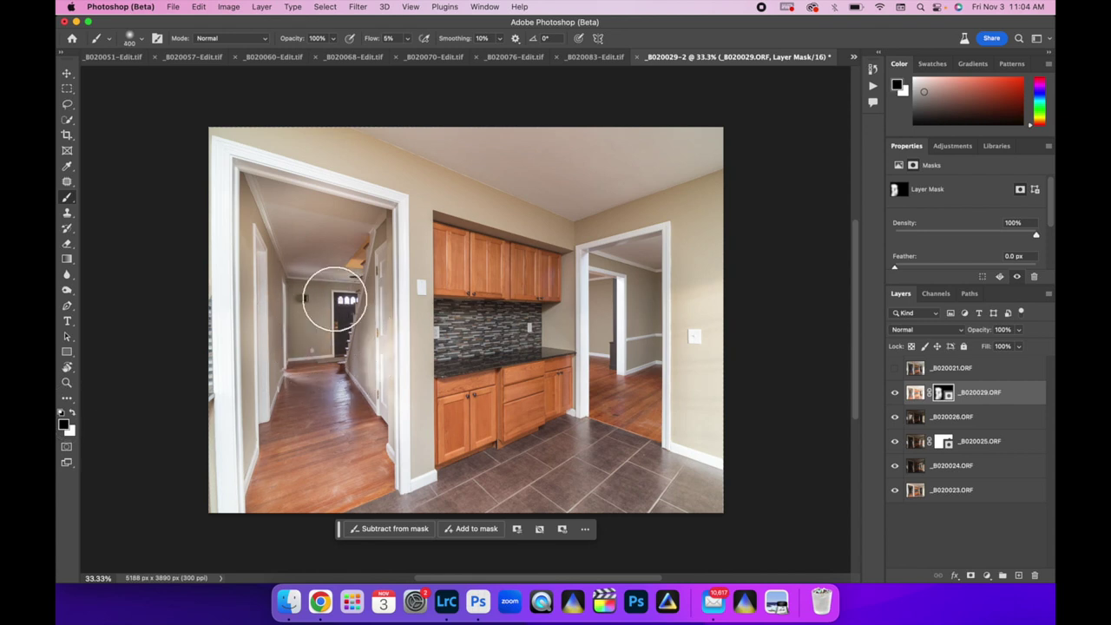
- Show the _B020021.ORF layer again and lower its opacity to 17%
{"action": "left_click", "coordinate": [895, 372]}
{"action": "left_click", "coordinate": [989, 380]}
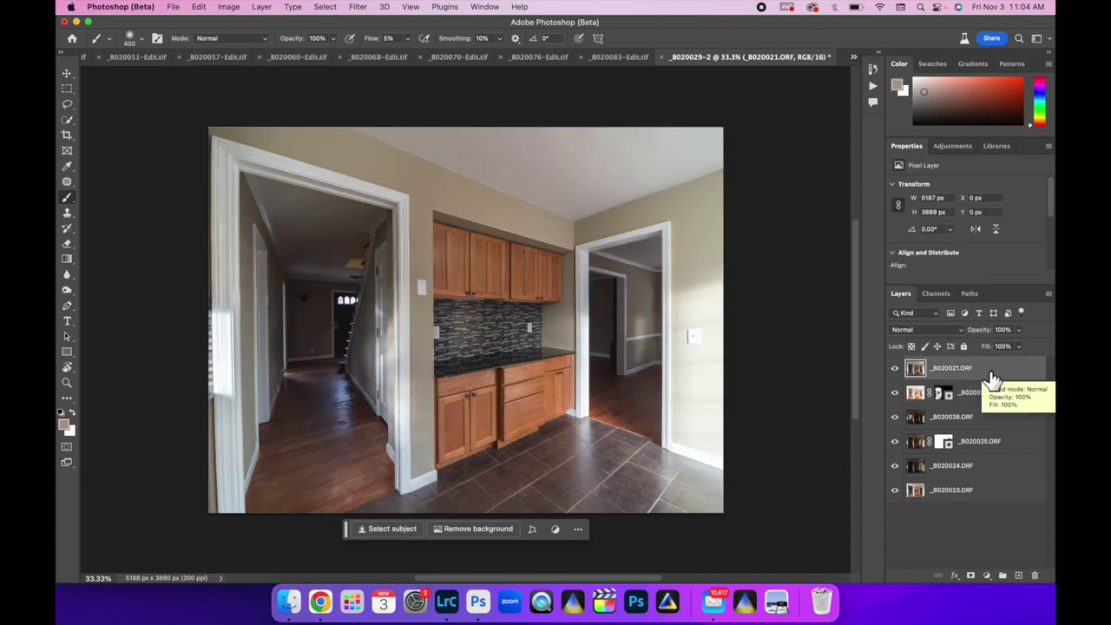
{"action": "left_click", "coordinate": [1020, 330]}
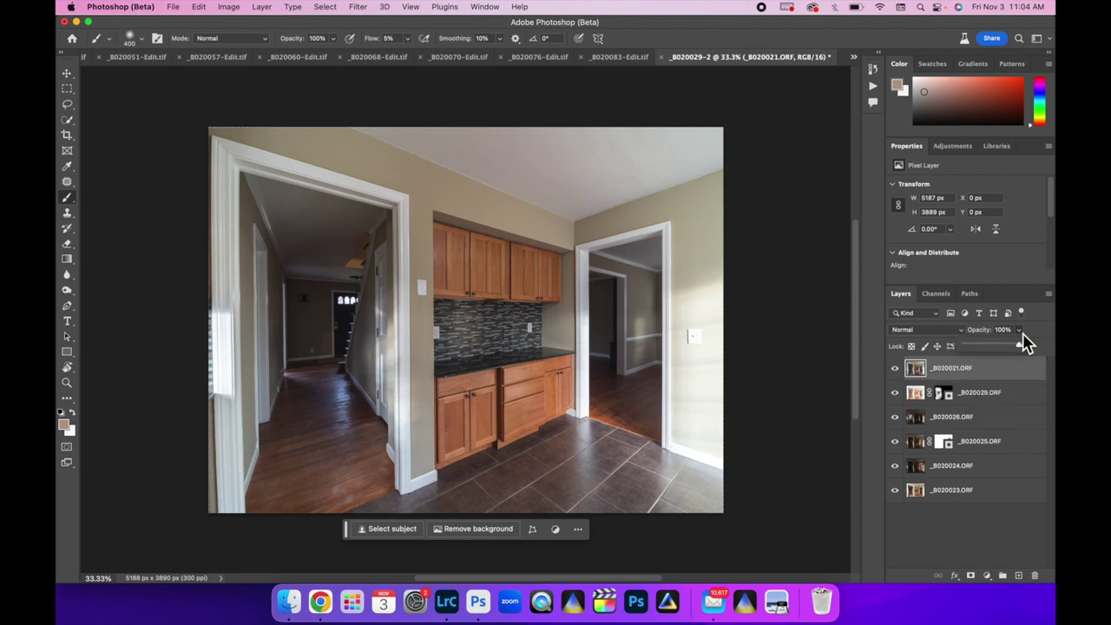
{"action": "left_click_drag", "start_coordinate": [998, 349], "coordinate": [946, 348]}
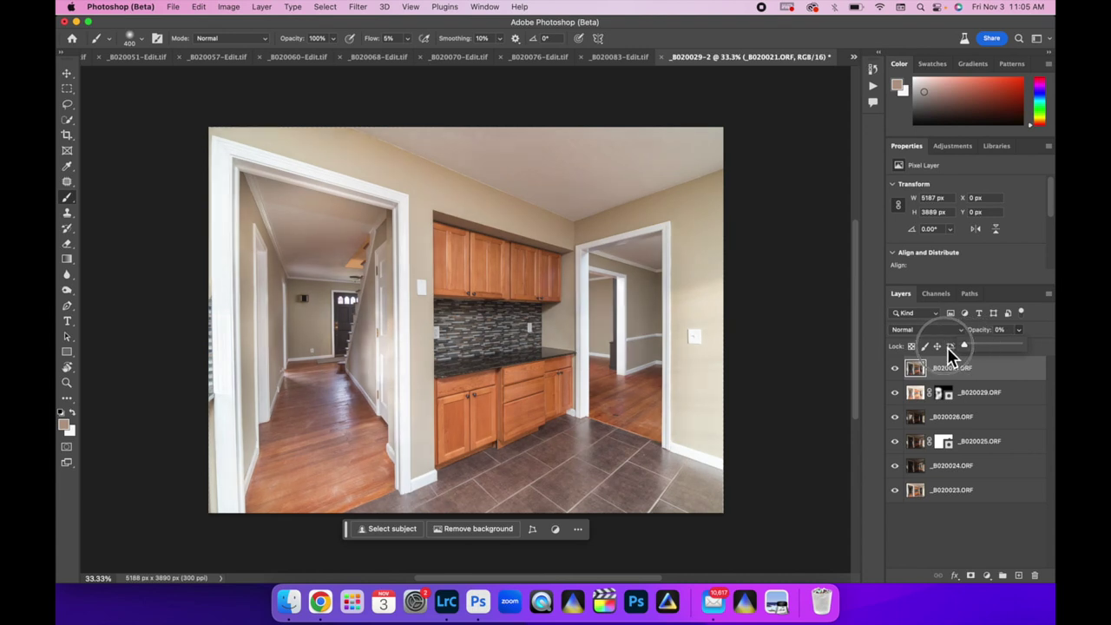
{"action": "left_click_drag", "start_coordinate": [974, 346], "coordinate": [1041, 350]}
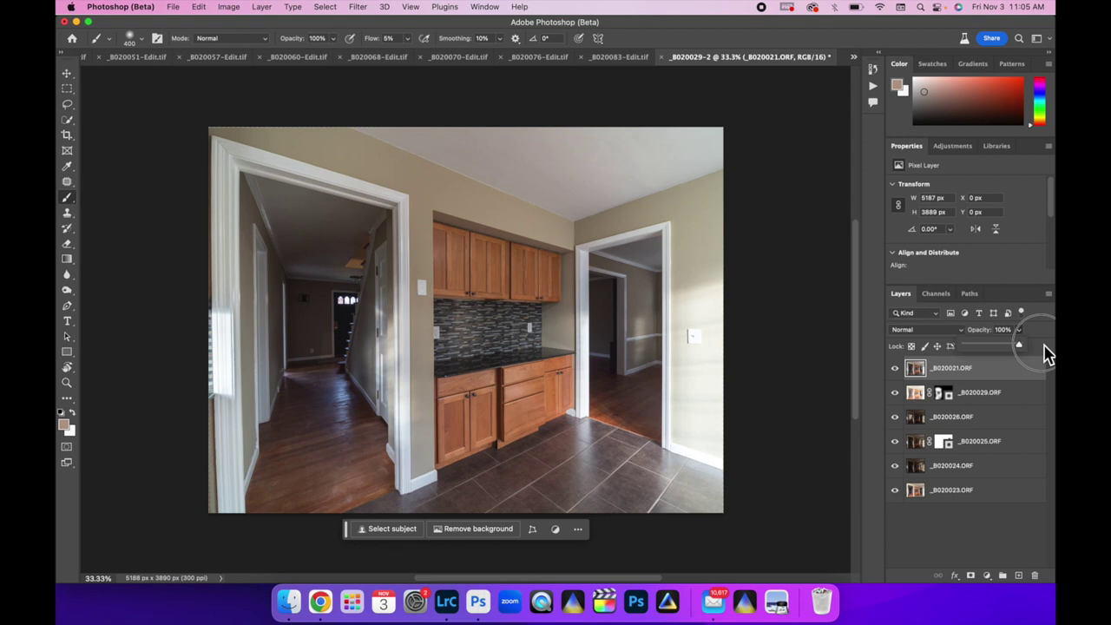
{"action": "left_click_drag", "start_coordinate": [1047, 354], "coordinate": [977, 344]}
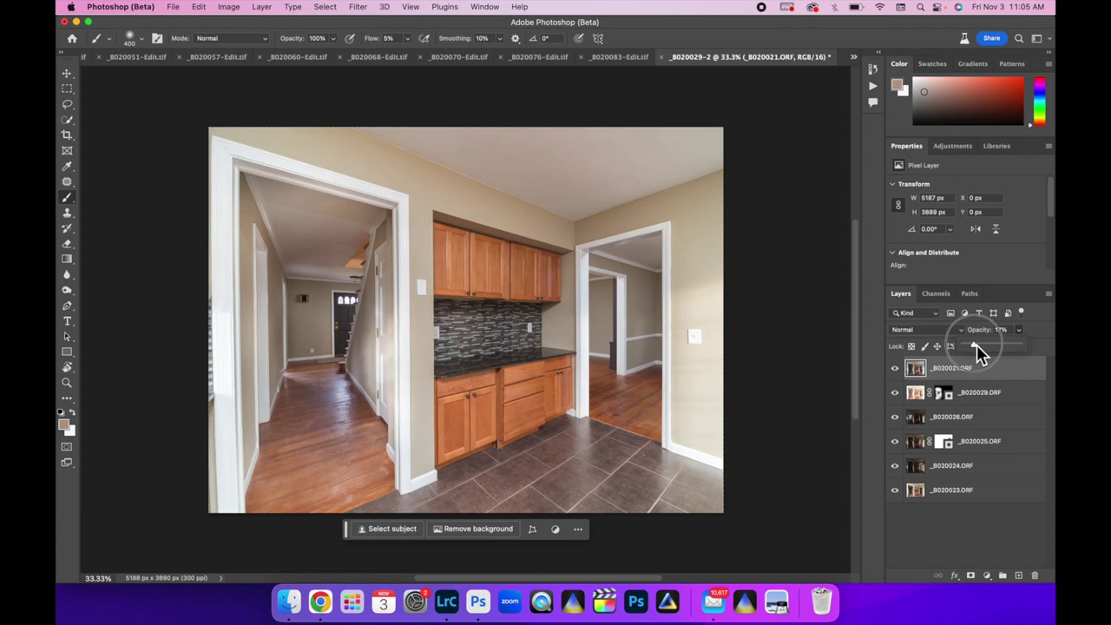
{"action": "left_click_drag", "start_coordinate": [975, 345], "coordinate": [978, 345]}
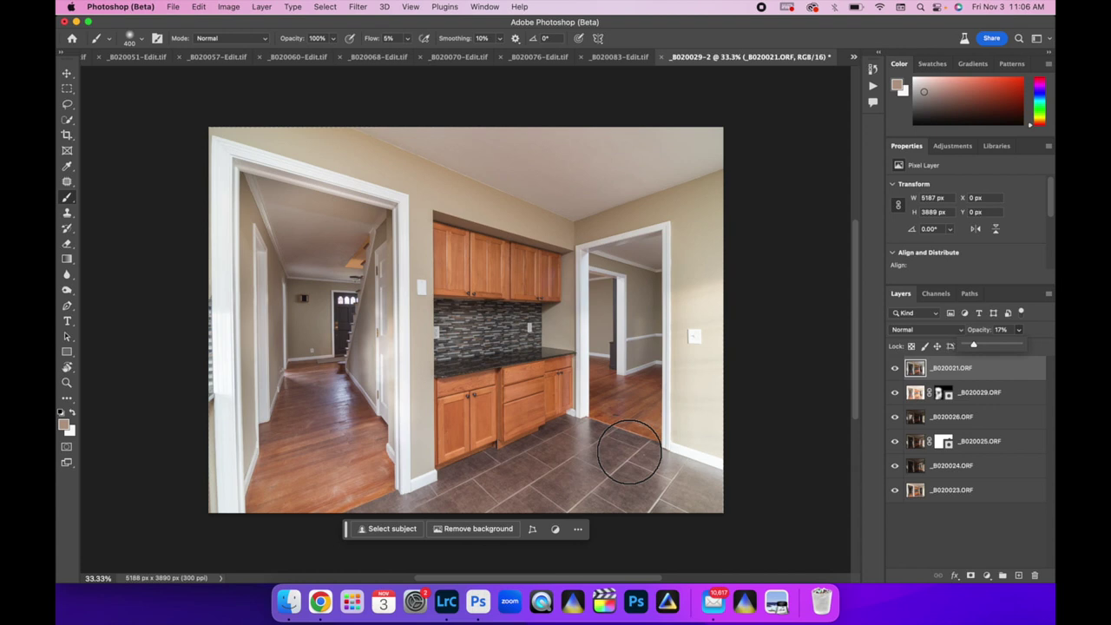
- Flatten all the layers into a single background and save the blended image
{"action": "right_click", "coordinate": [989, 493]}
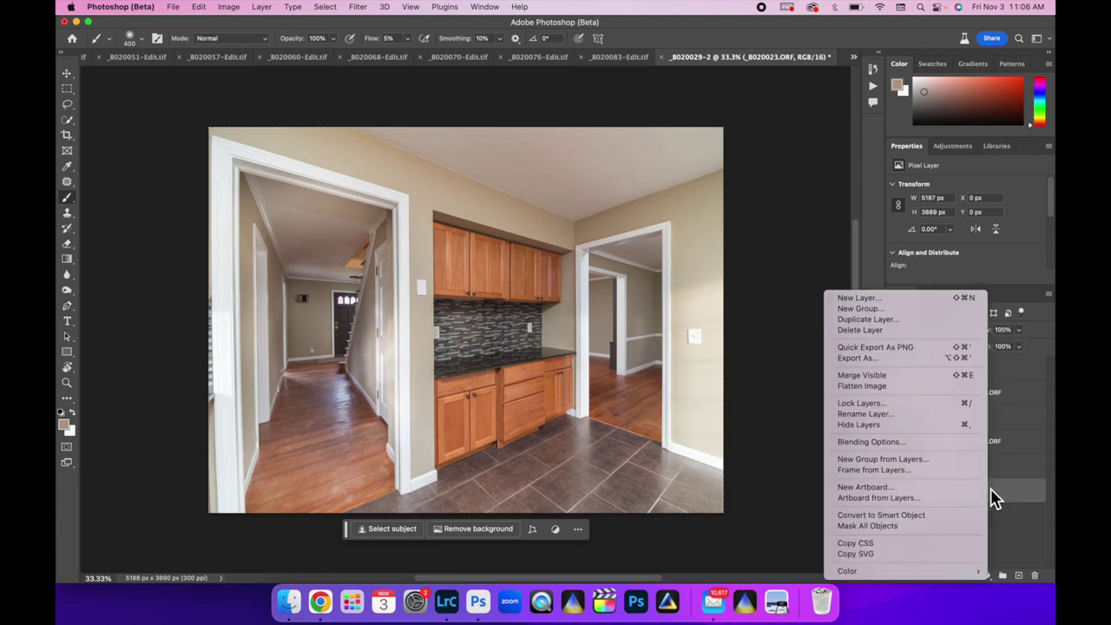
{"action": "left_click", "coordinate": [1016, 541]}
{"action": "right_click", "coordinate": [976, 483]}
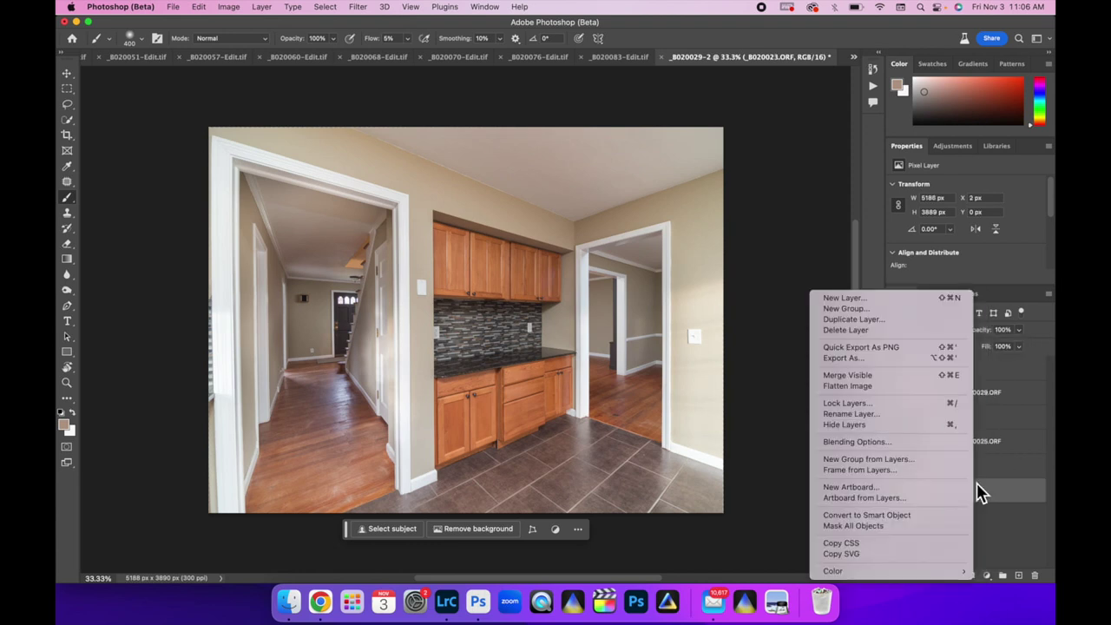
{"action": "left_click", "coordinate": [894, 388]}
{"action": "key", "text": "super+s"}
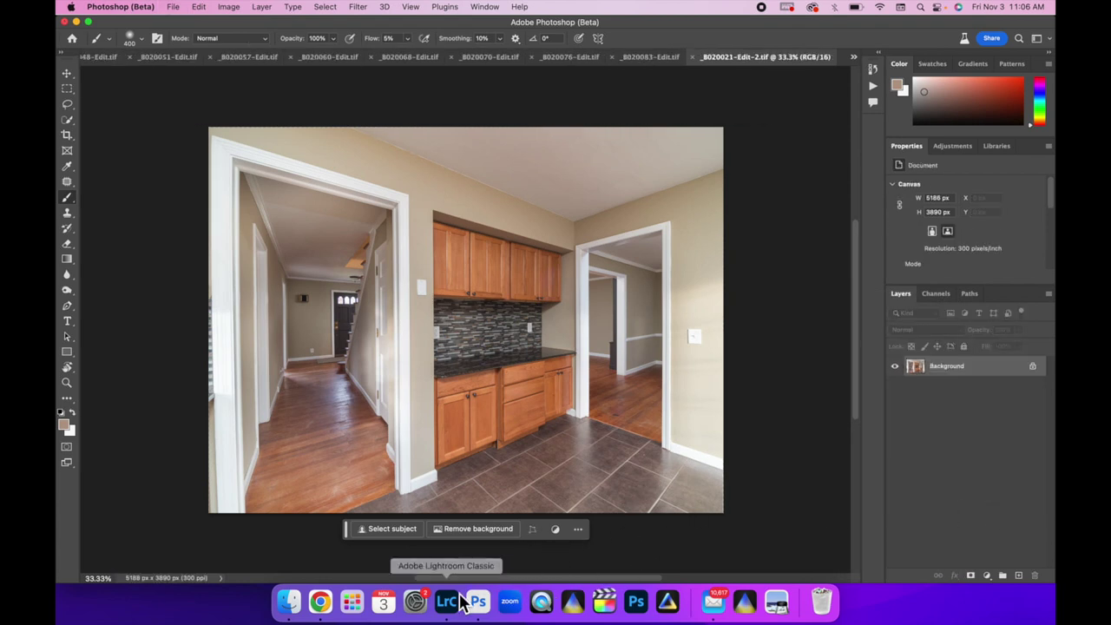
- Switch to Lightroom Classic, apply the INTERIOR FINAL BUMP preset to _B020021-Edit-2.tif and adjust its tone, raising exposure to +0.50
{"action": "left_click", "coordinate": [447, 602]}
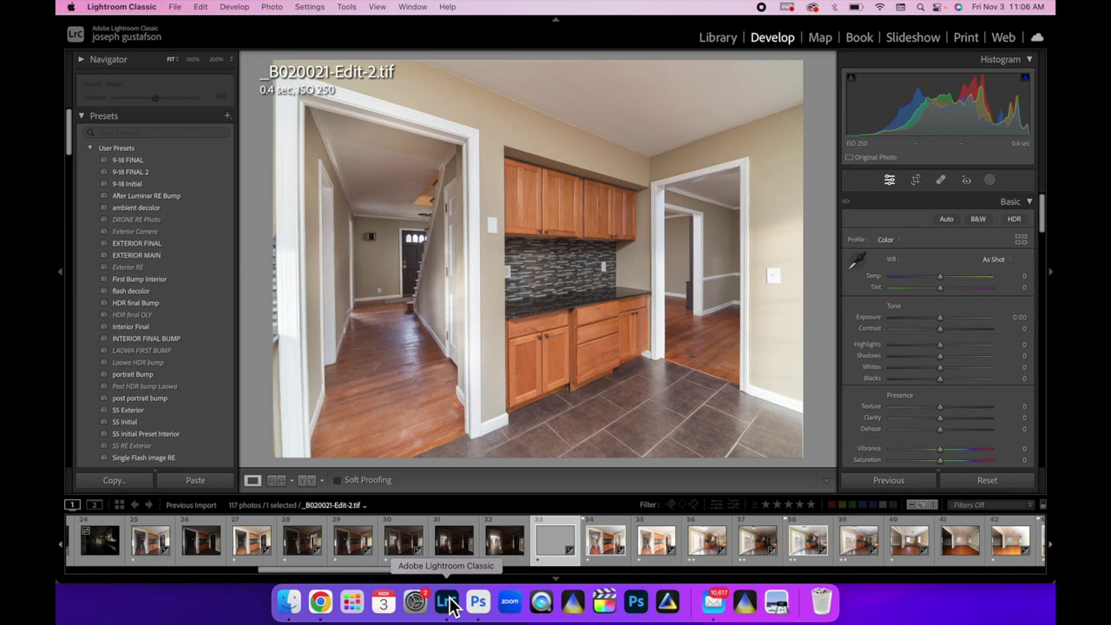
{"action": "left_click", "coordinate": [149, 340]}
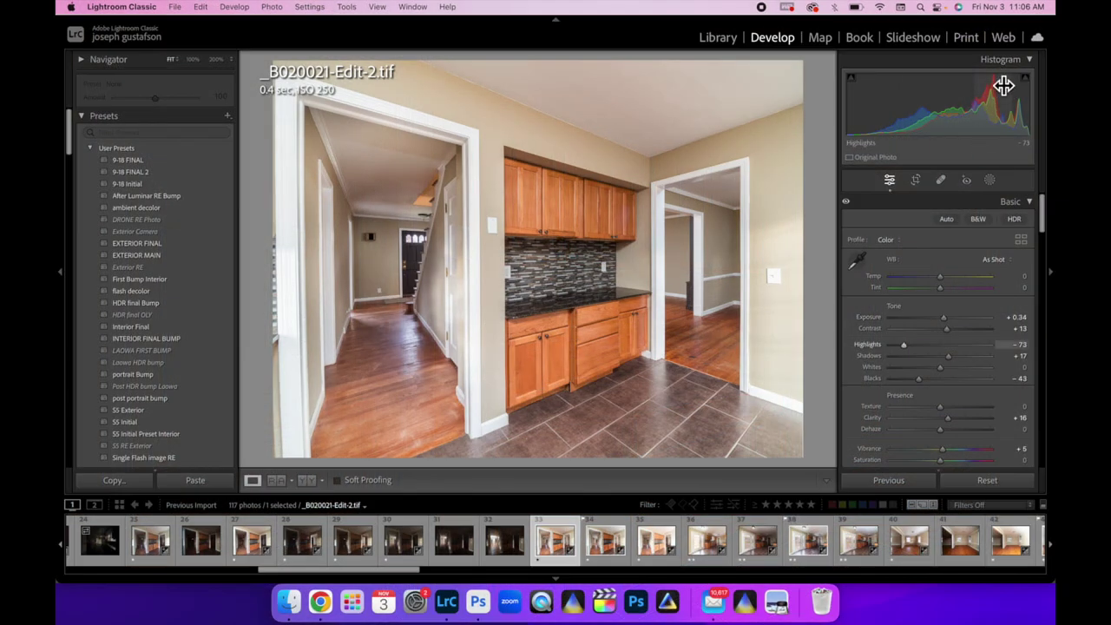
{"action": "left_click_drag", "start_coordinate": [967, 119], "coordinate": [990, 119]}
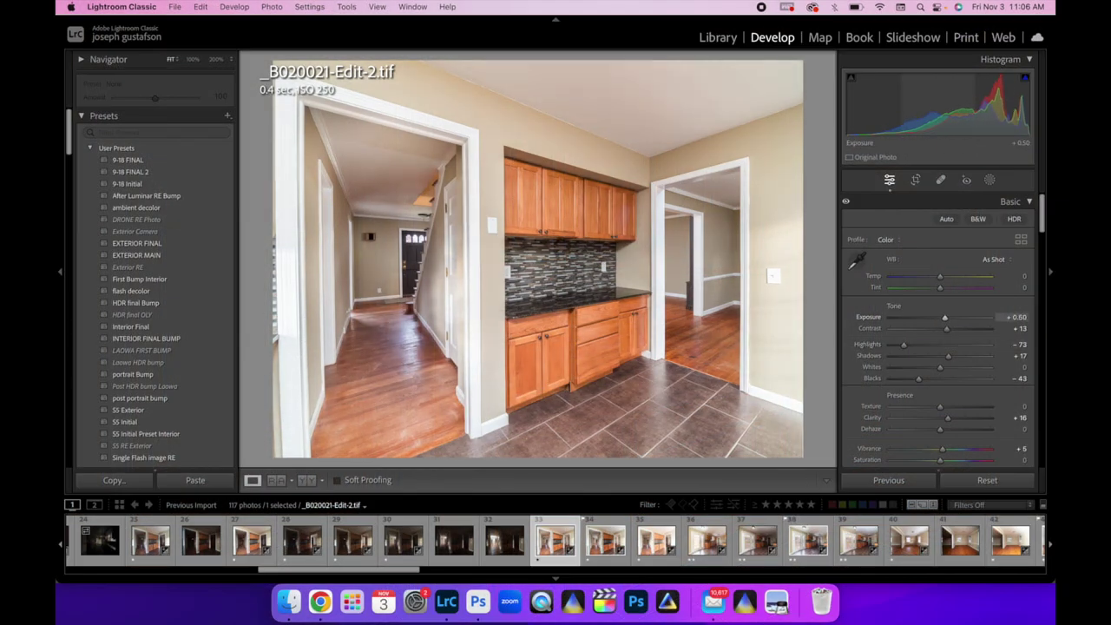
{"action": "left_click_drag", "start_coordinate": [964, 82], "coordinate": [946, 114]}
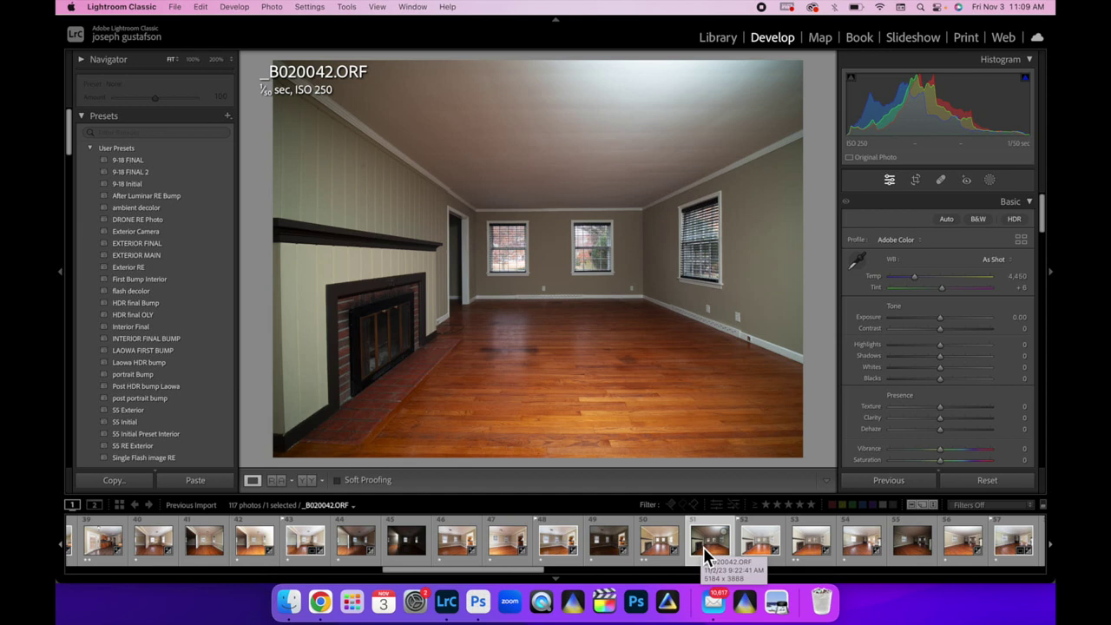
- View the living room photos _B020043.ORF and _B020041.ORF to compare their exposures
{"action": "left_click", "coordinate": [807, 556]}
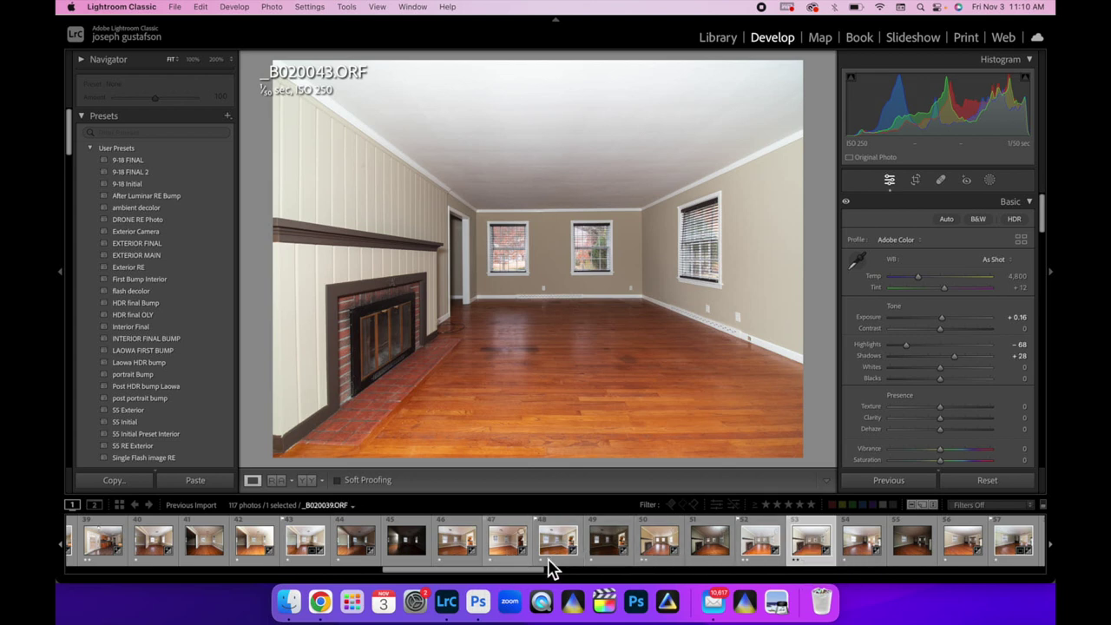
{"action": "left_click", "coordinate": [657, 553]}
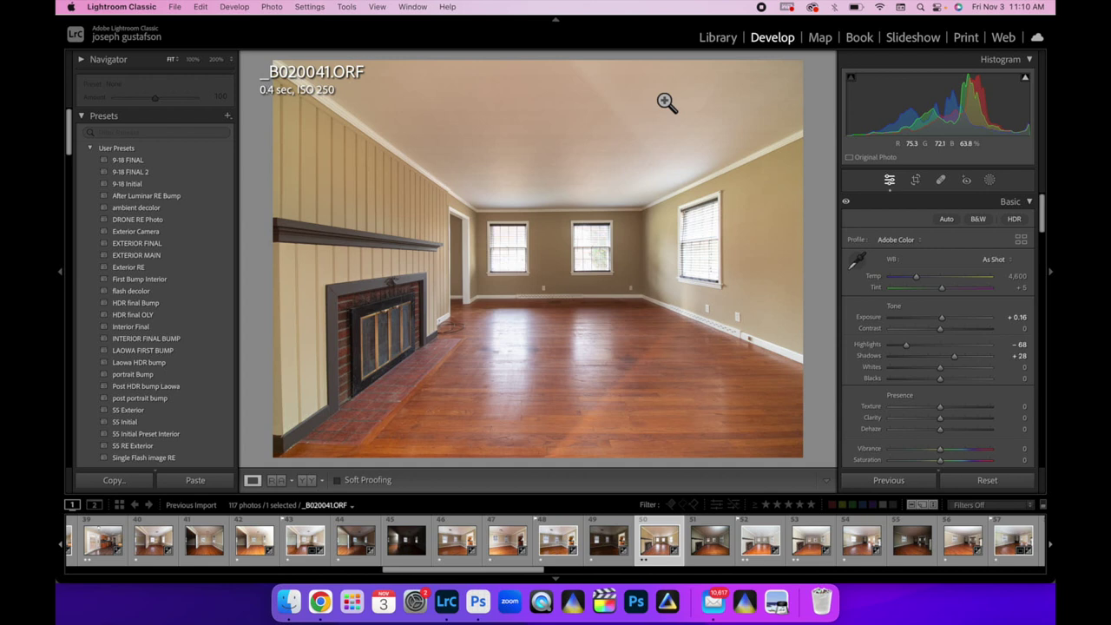
- Raise the exposure of _B020041.ORF to +0.38 and open it together with _B020043.ORF as layers in Photoshop
{"action": "left_click_drag", "start_coordinate": [937, 120], "coordinate": [943, 127]}
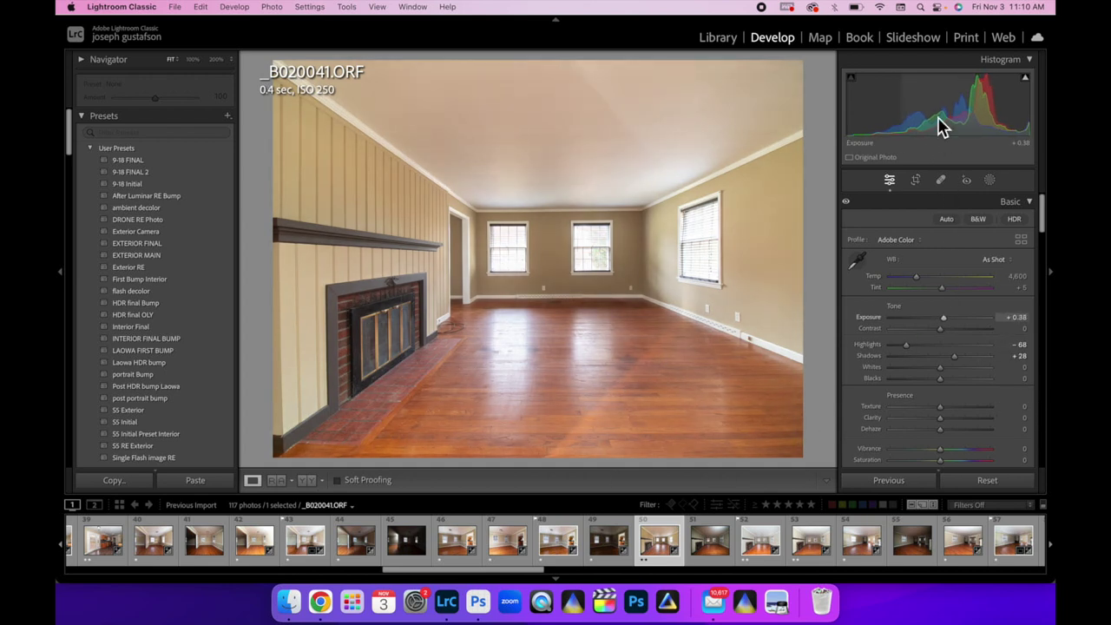
{"action": "left_click", "coordinate": [806, 555]}
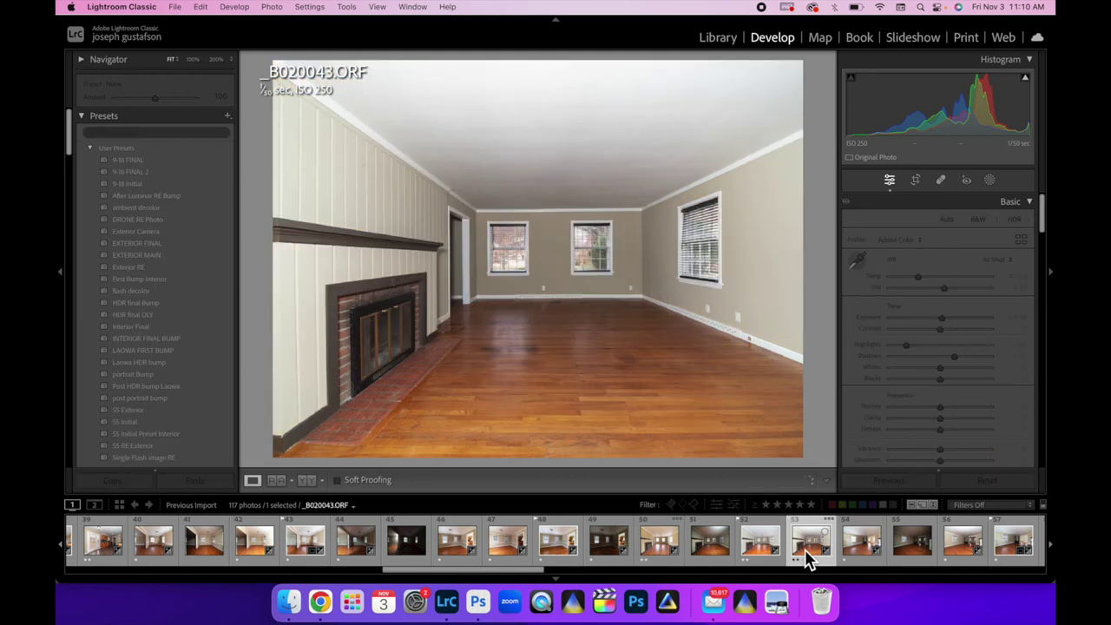
{"action": "left_click", "coordinate": [666, 545], "text": "super"}
{"action": "right_click", "coordinate": [667, 545]}
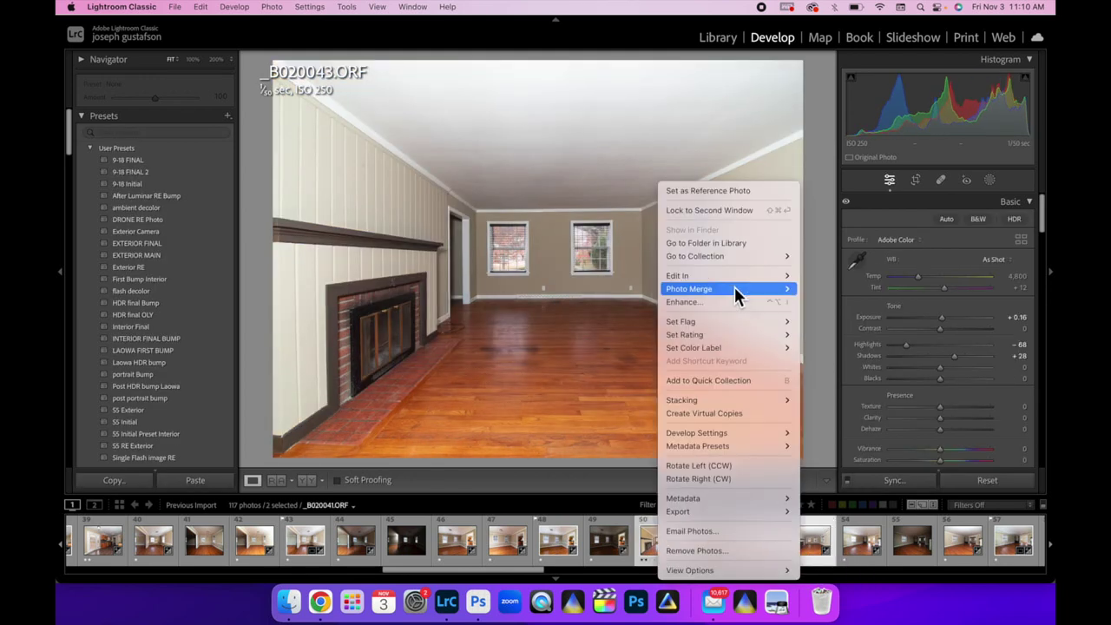
{"action": "mouse_move", "coordinate": [725, 276]}
{"action": "left_click", "coordinate": [846, 401]}
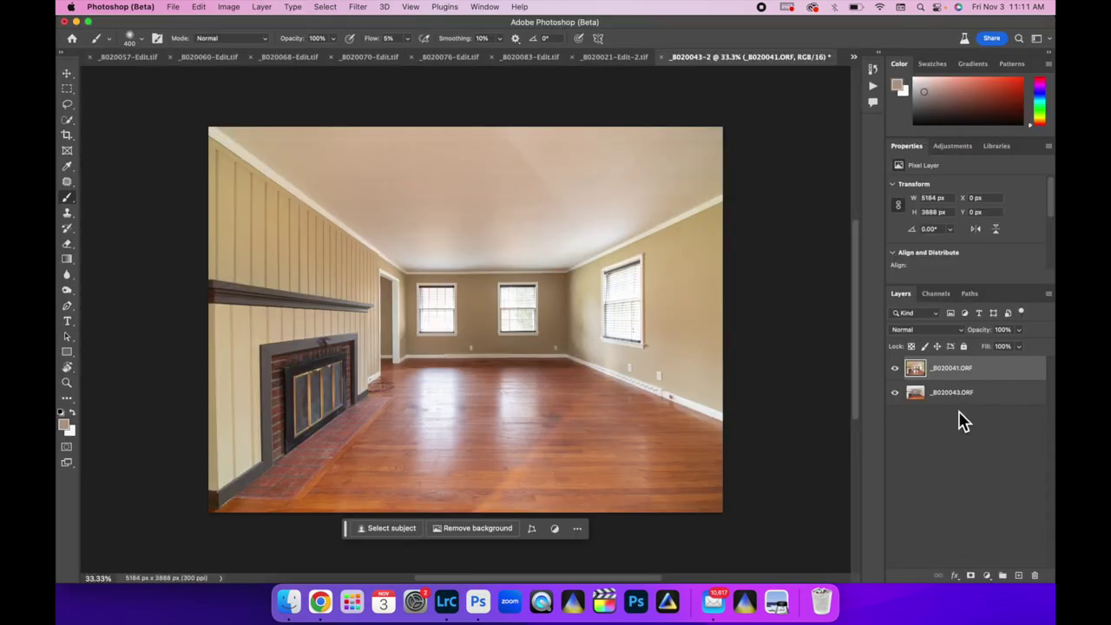
- Set the _B020041.ORF layer's blend mode to Luminosity and toggle its visibility to compare the result
{"action": "left_click", "coordinate": [953, 334]}
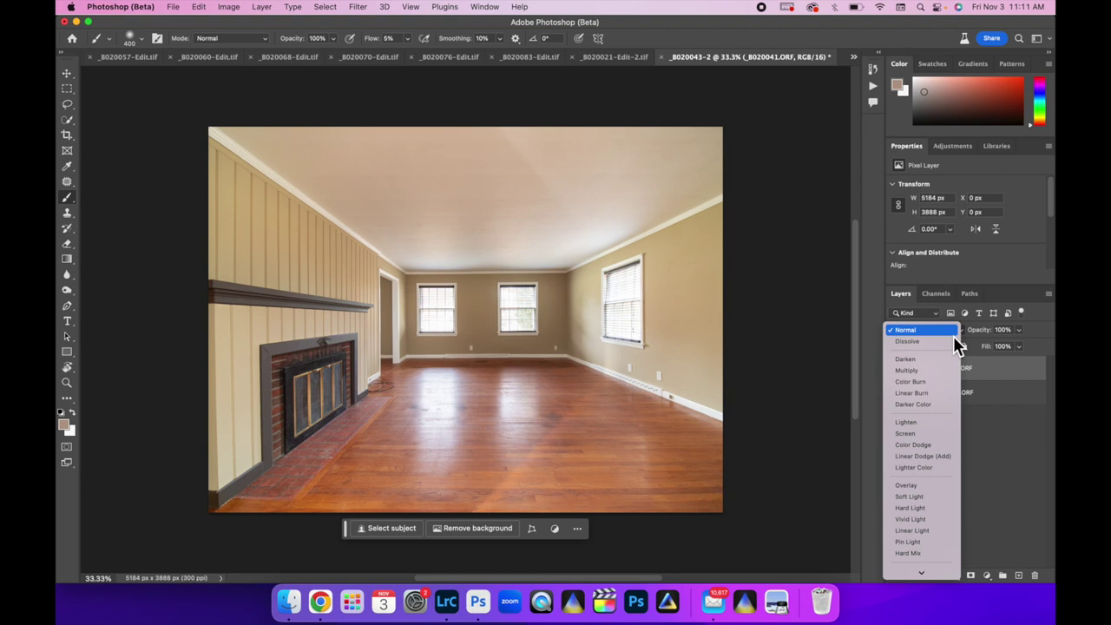
{"action": "left_click", "coordinate": [921, 571]}
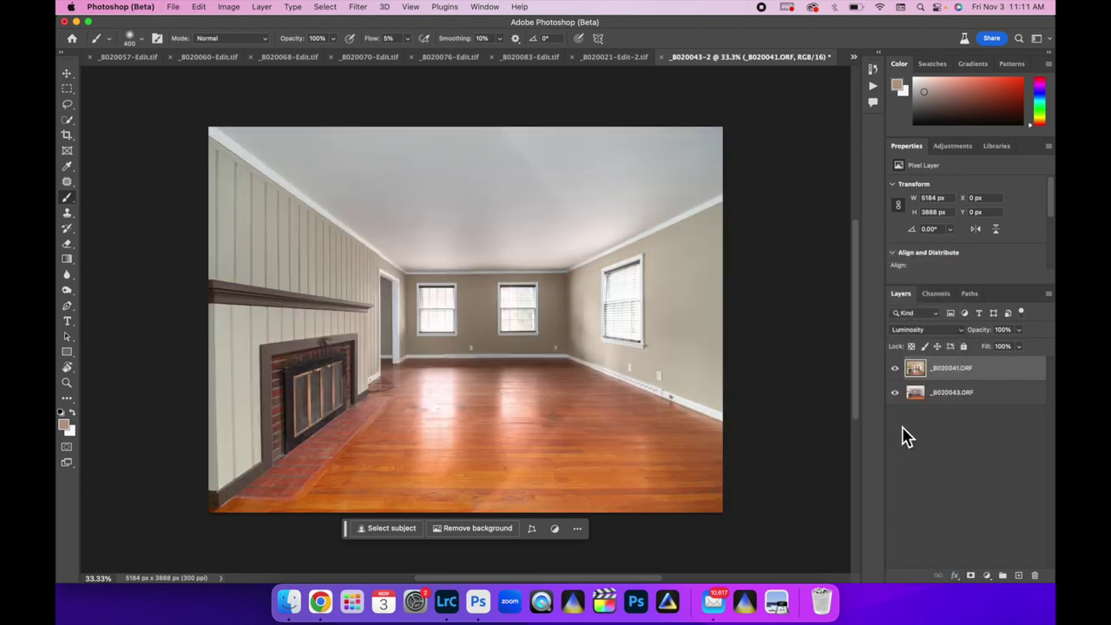
{"action": "left_click", "coordinate": [895, 367]}
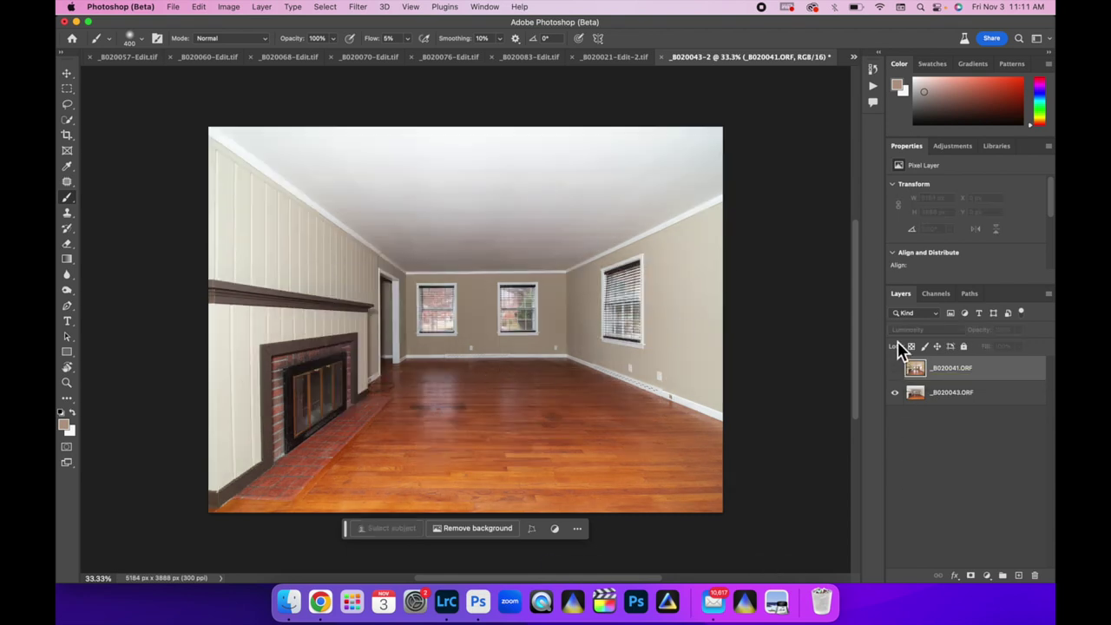
{"action": "left_click", "coordinate": [895, 368]}
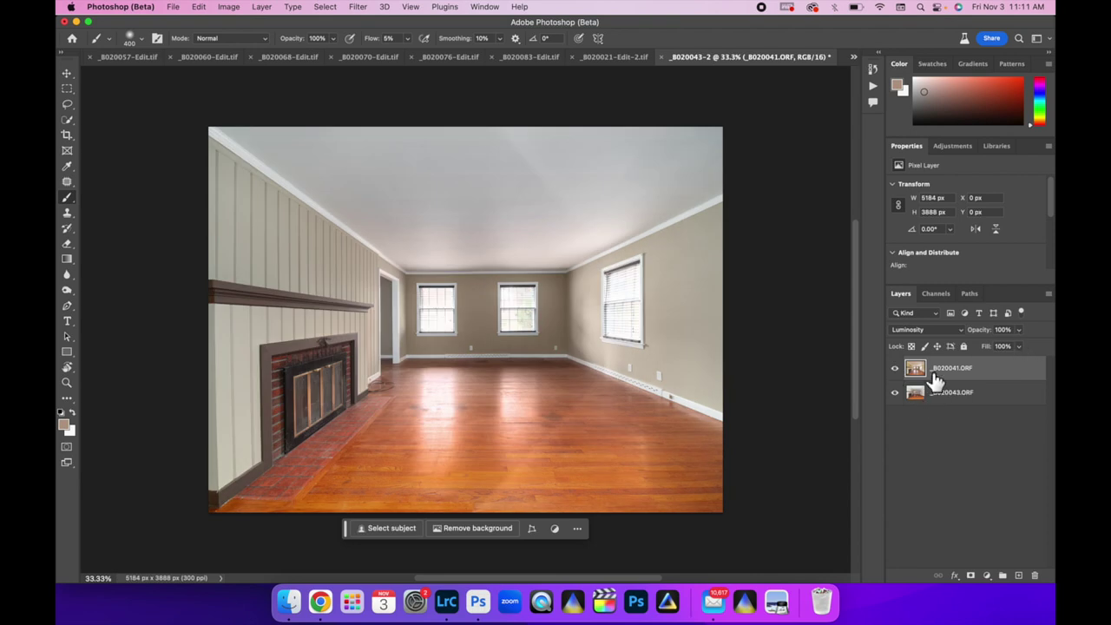
- Lower the _B020041.ORF layer's opacity to 62%, comparing the blend with the layer hidden and shown
{"action": "left_click", "coordinate": [1019, 330]}
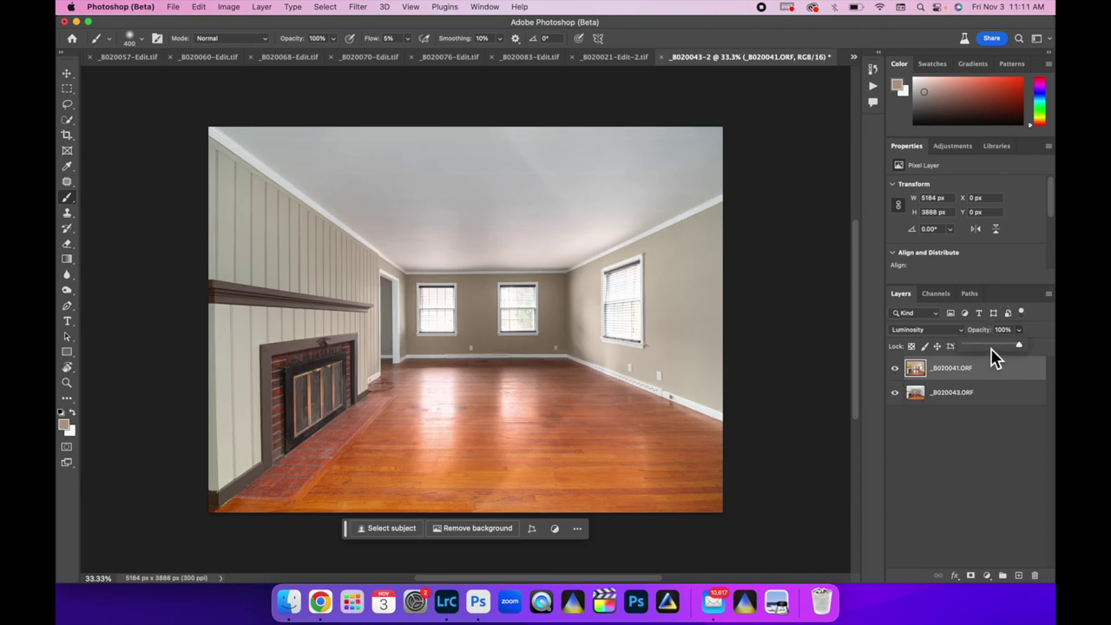
{"action": "left_click", "coordinate": [989, 346]}
{"action": "left_click_drag", "start_coordinate": [991, 348], "coordinate": [991, 347]}
{"action": "left_click", "coordinate": [895, 369]}
{"action": "left_click", "coordinate": [895, 369]}
{"action": "left_click", "coordinate": [894, 369]}
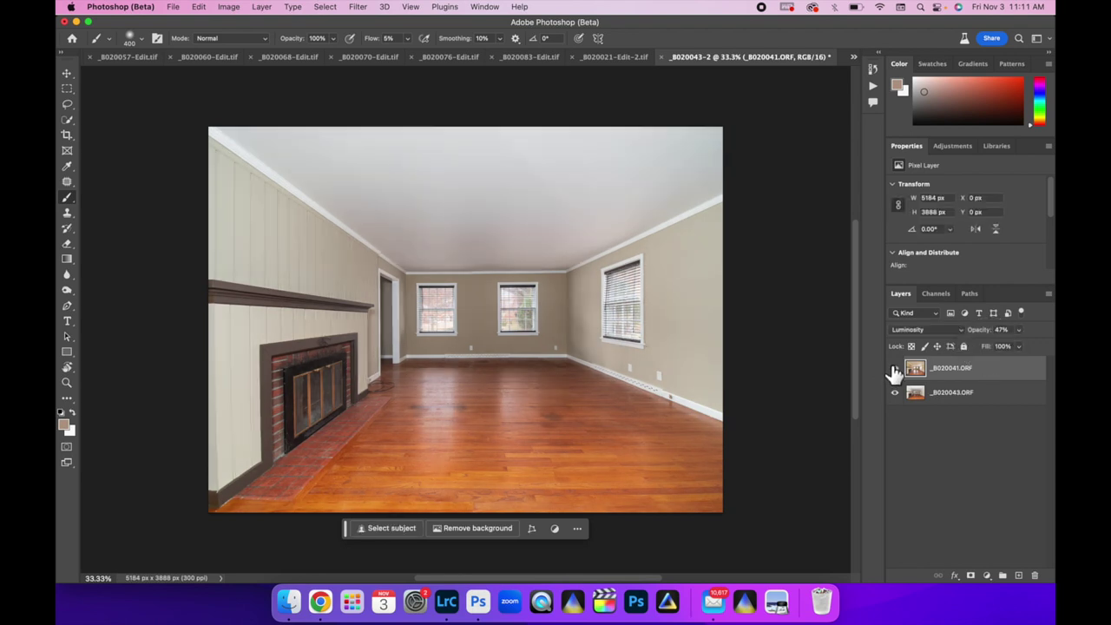
{"action": "left_click", "coordinate": [1017, 330]}
{"action": "left_click_drag", "start_coordinate": [1018, 344], "coordinate": [1029, 344]}
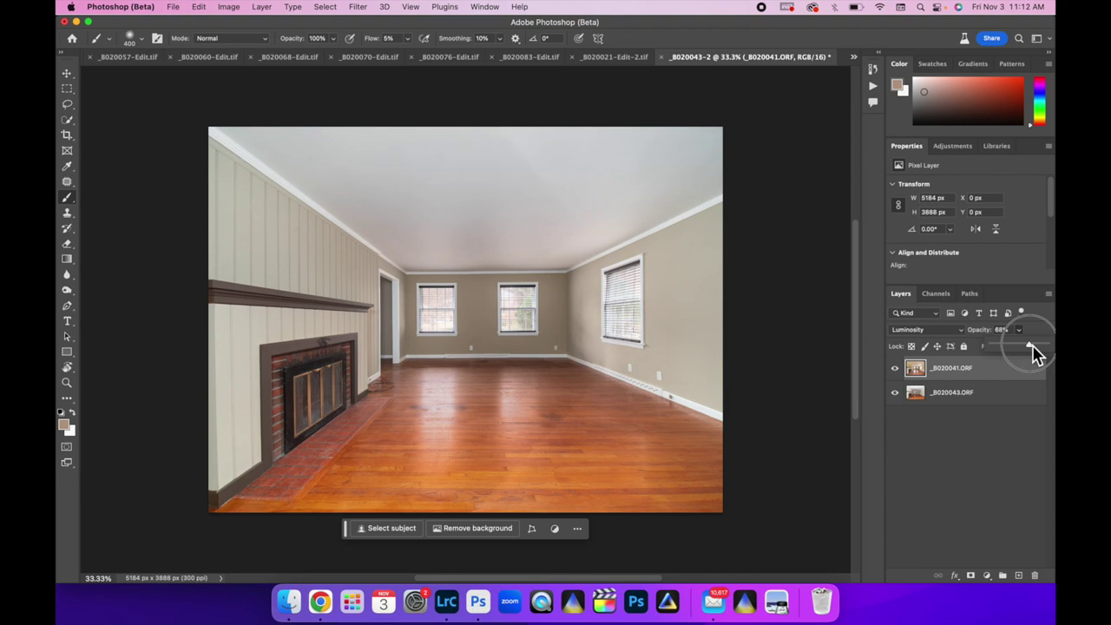
{"action": "left_click_drag", "start_coordinate": [1031, 345], "coordinate": [1029, 345]}
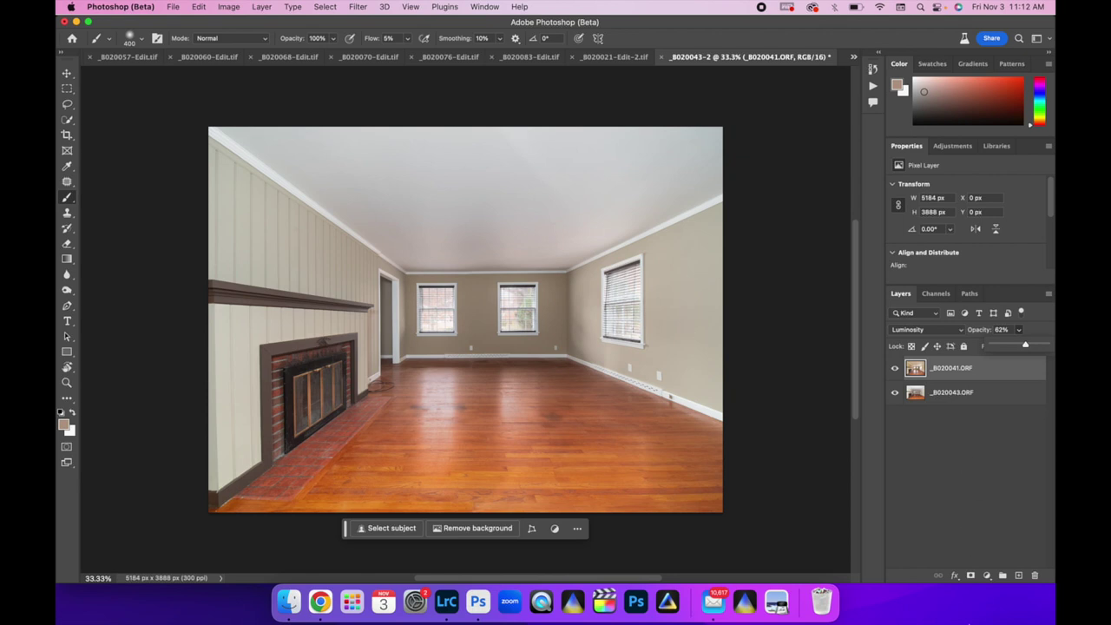
- Add a layer mask to the _B020041.ORF layer and paint black on it over the windows
{"action": "left_click", "coordinate": [970, 576]}
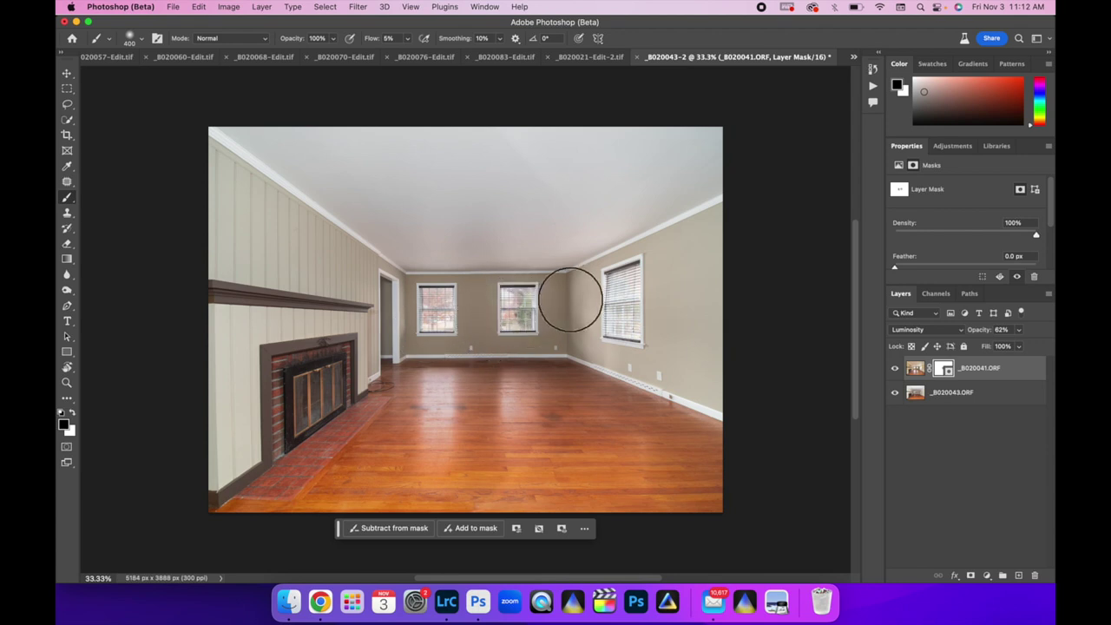
{"action": "mouse_move", "coordinate": [610, 298]}
{"action": "left_mouse_down"}
{"action": "mouse_move", "coordinate": [635, 315]}
{"action": "mouse_move", "coordinate": [615, 313]}
{"action": "mouse_move", "coordinate": [636, 282]}
{"action": "mouse_move", "coordinate": [632, 319]}
{"action": "mouse_move", "coordinate": [636, 298]}
{"action": "mouse_move", "coordinate": [639, 335]}
{"action": "mouse_move", "coordinate": [630, 295]}
{"action": "mouse_move", "coordinate": [645, 342]}
{"action": "mouse_move", "coordinate": [623, 298]}
{"action": "mouse_move", "coordinate": [627, 353]}
{"action": "left_mouse_up"}
- Flatten the masked living room layers into one background and save the image
{"action": "right_click", "coordinate": [991, 398]}
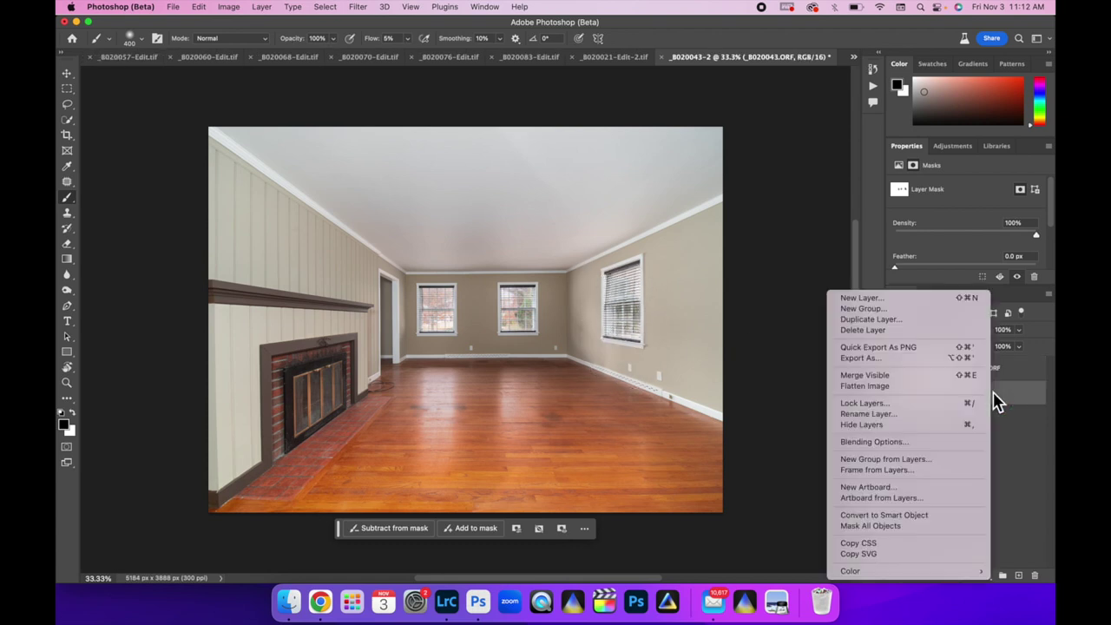
{"action": "left_click", "coordinate": [872, 386]}
{"action": "key", "text": "super+w"}
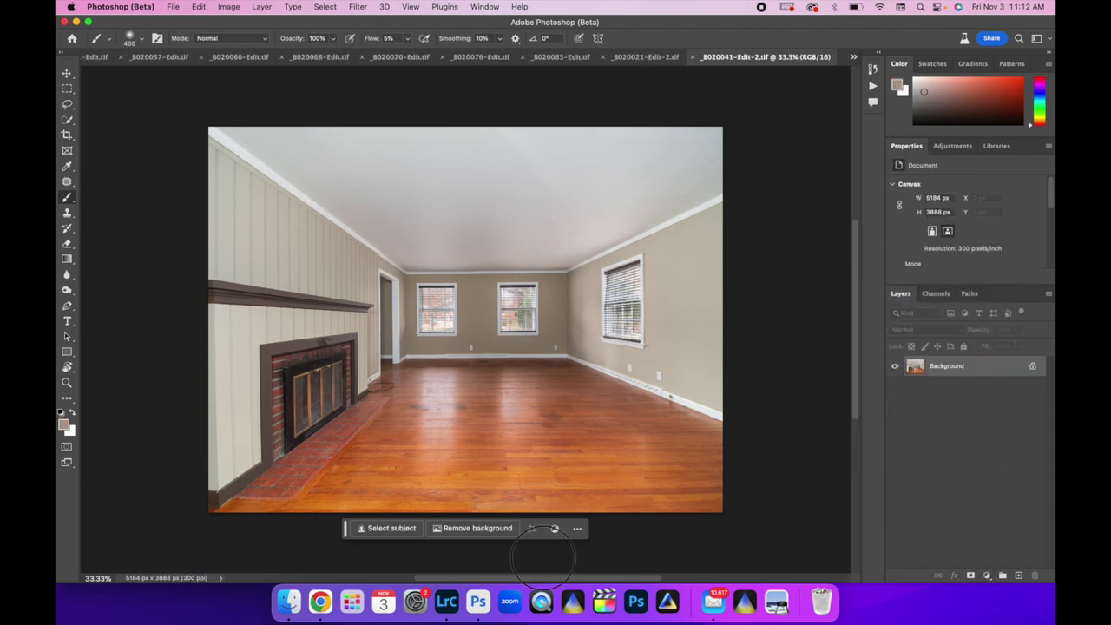
- Switch to Lightroom Classic, apply the INTERIOR FINAL BUMP preset to _B020041-Edit-2.tif and inspect its windows at 100% zoom
{"action": "left_click", "coordinate": [447, 605]}
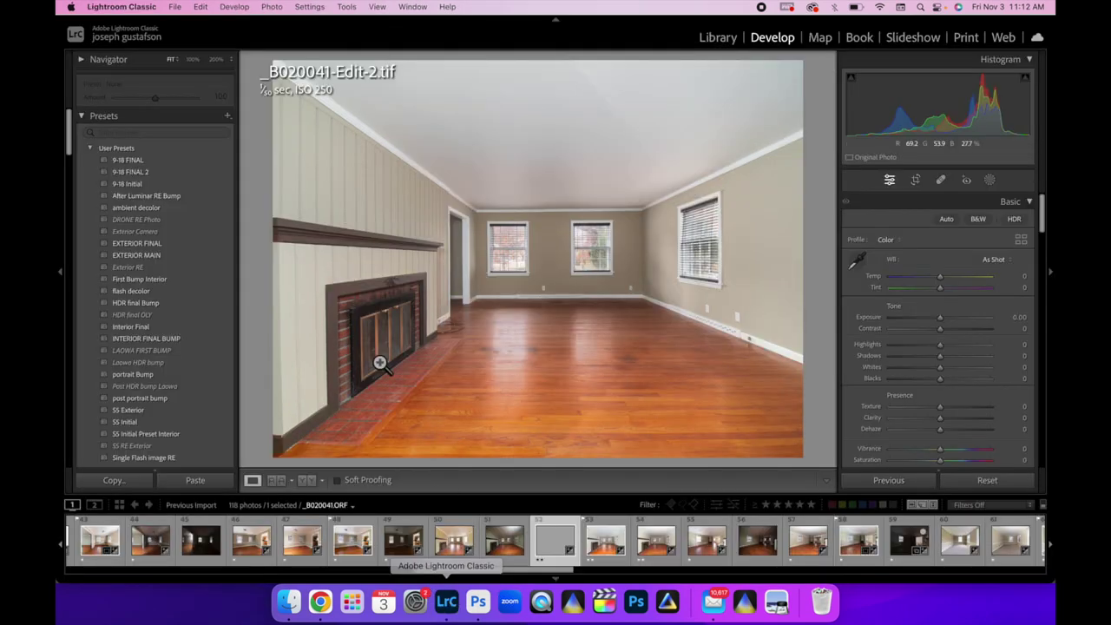
{"action": "left_click", "coordinate": [149, 340]}
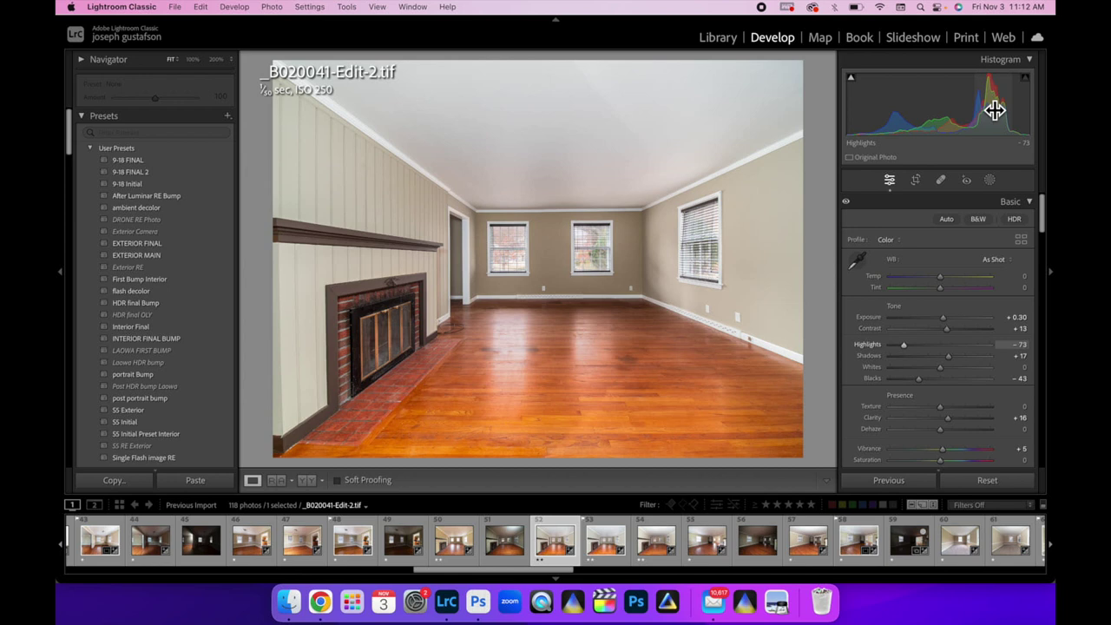
{"action": "left_click", "coordinate": [512, 264]}
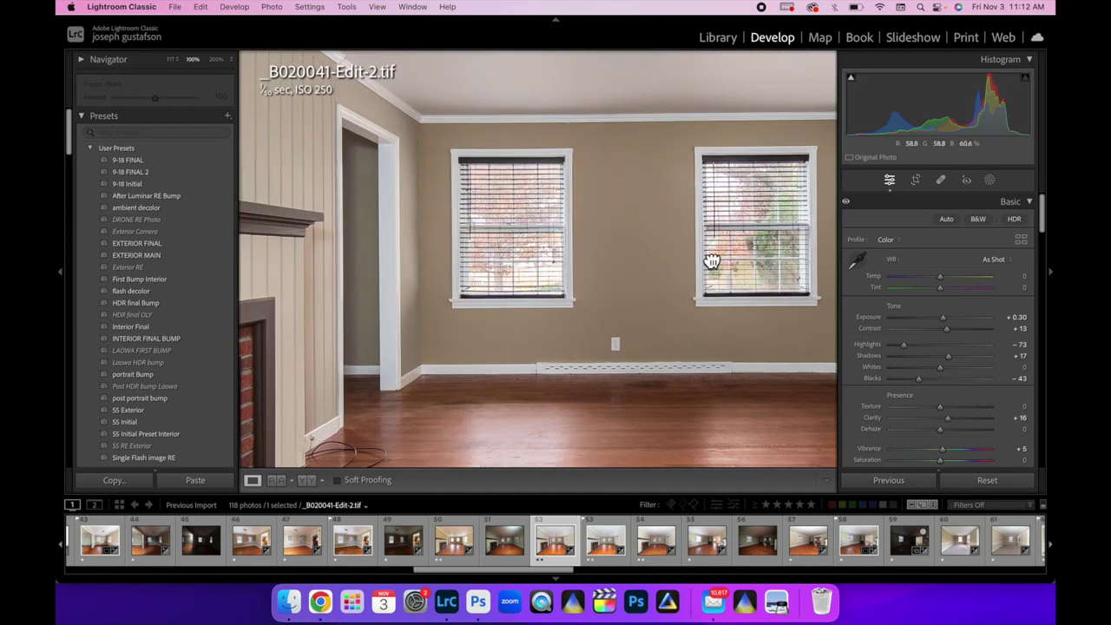
{"action": "left_click_drag", "start_coordinate": [708, 259], "coordinate": [417, 147]}
{"action": "left_click", "coordinate": [416, 148]}
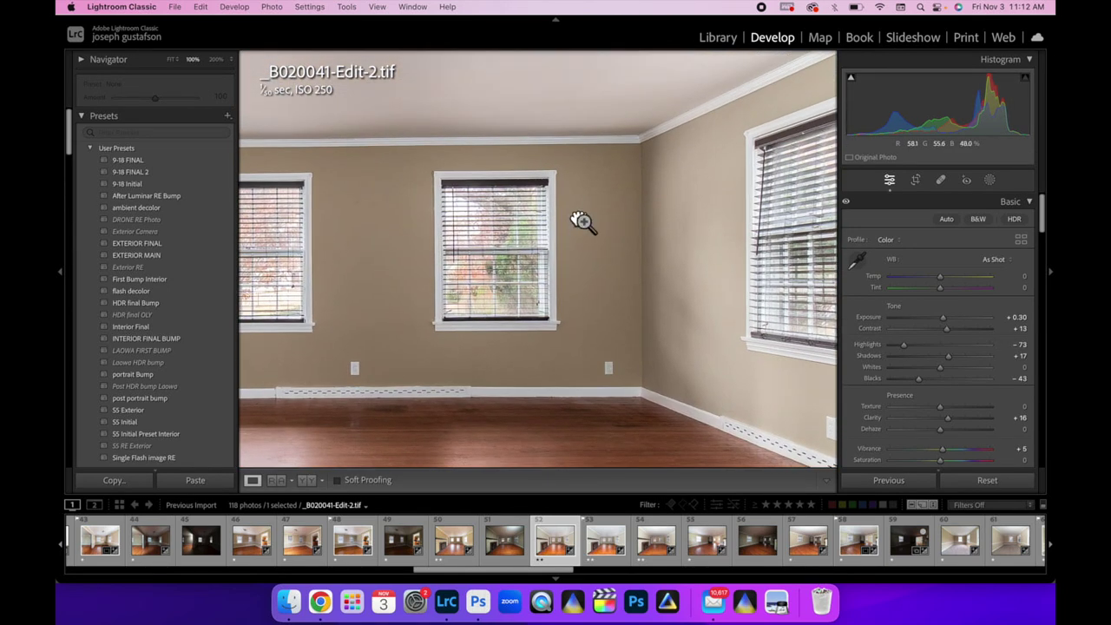